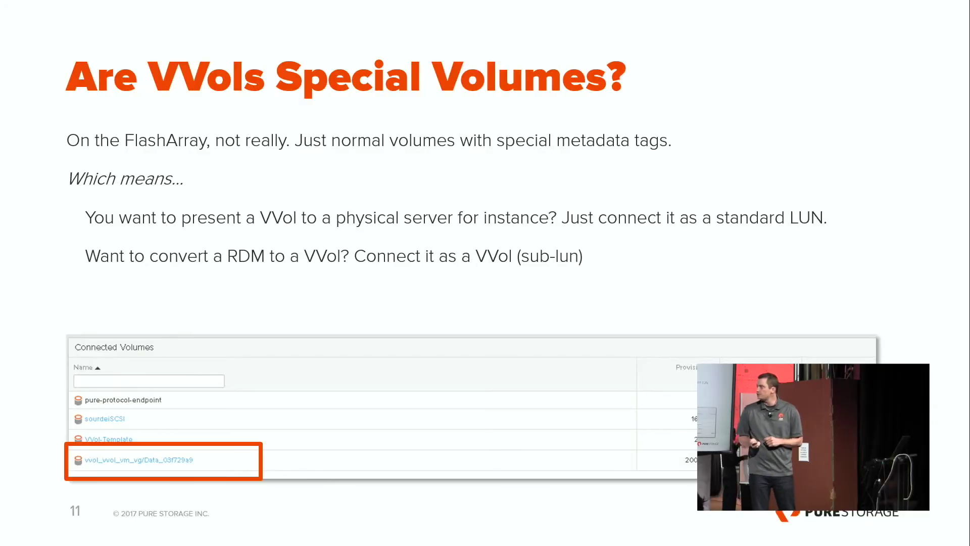
key("Right")
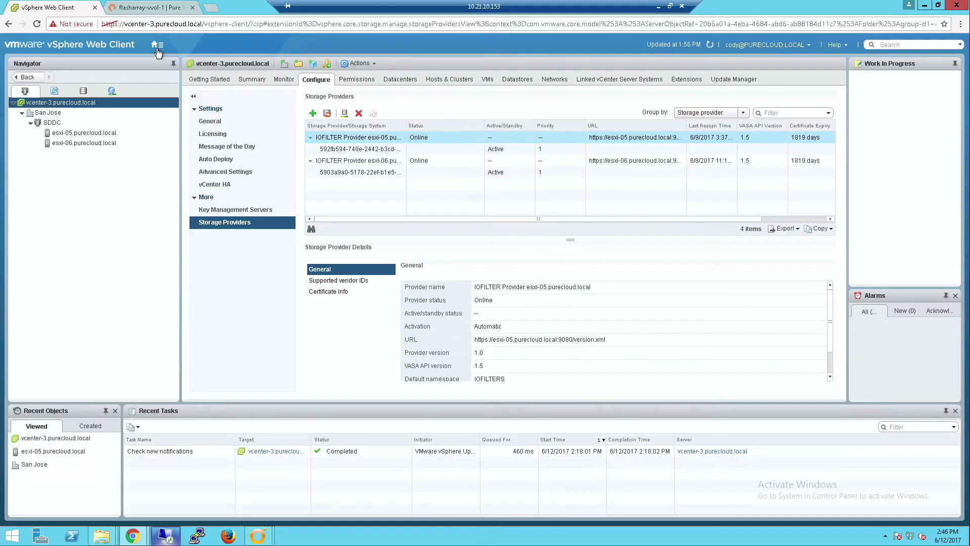
mouse_move(157, 48)
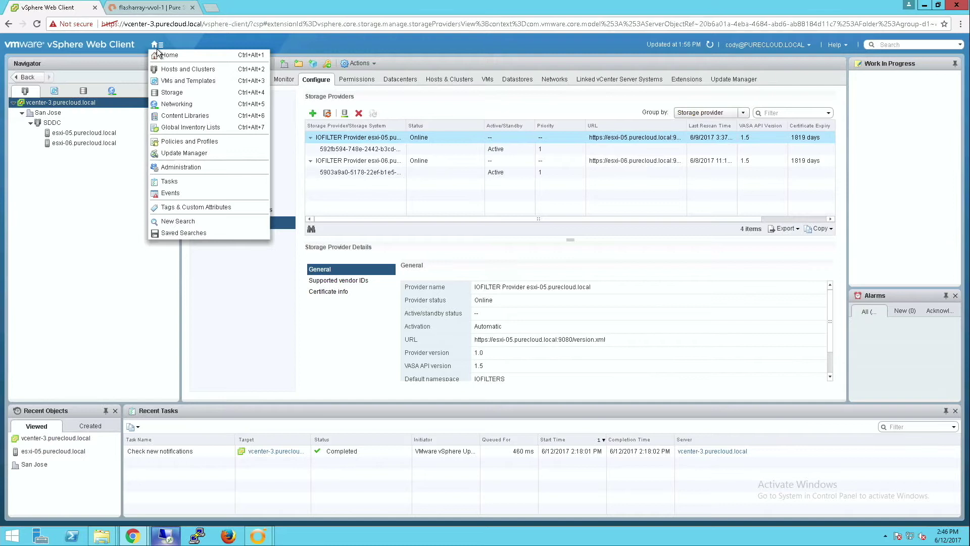
left_click(151, 7)
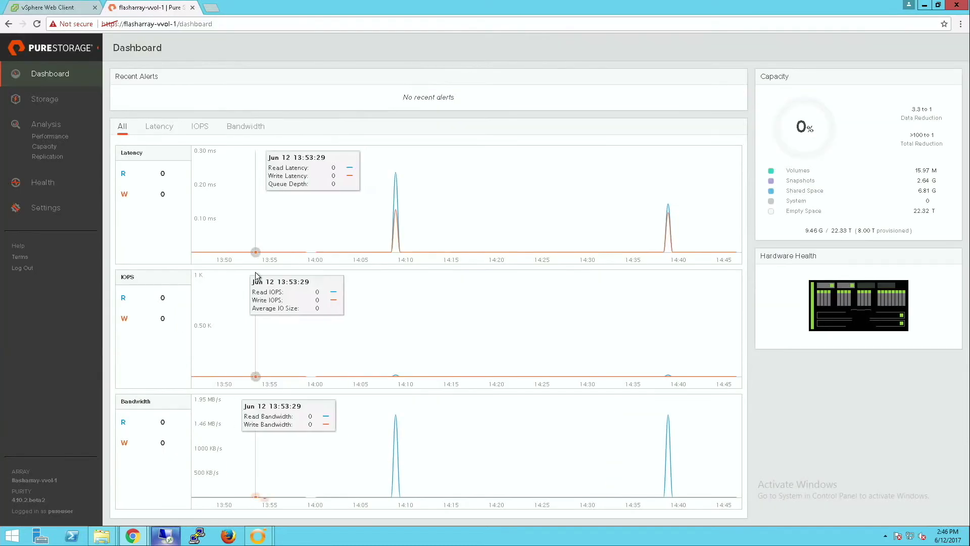
left_click(62, 98)
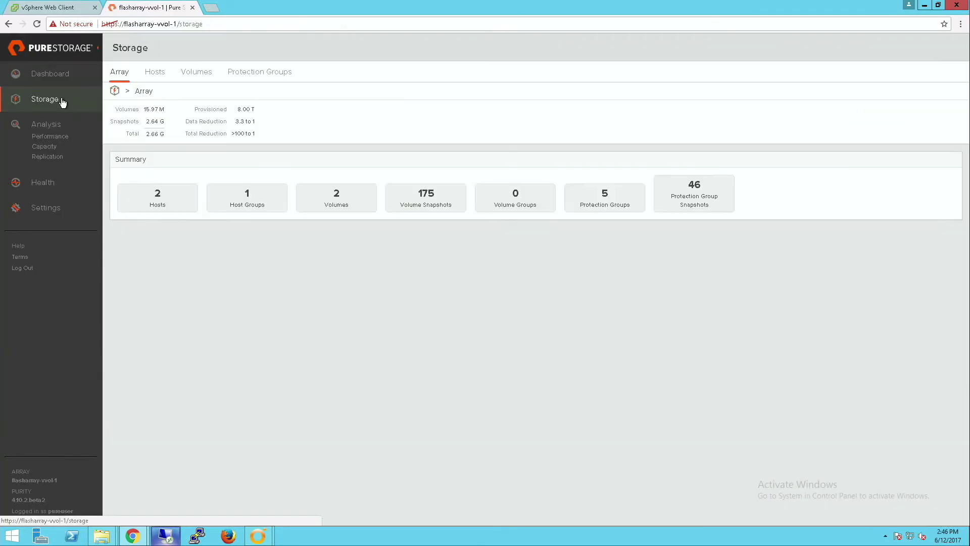
left_click(198, 72)
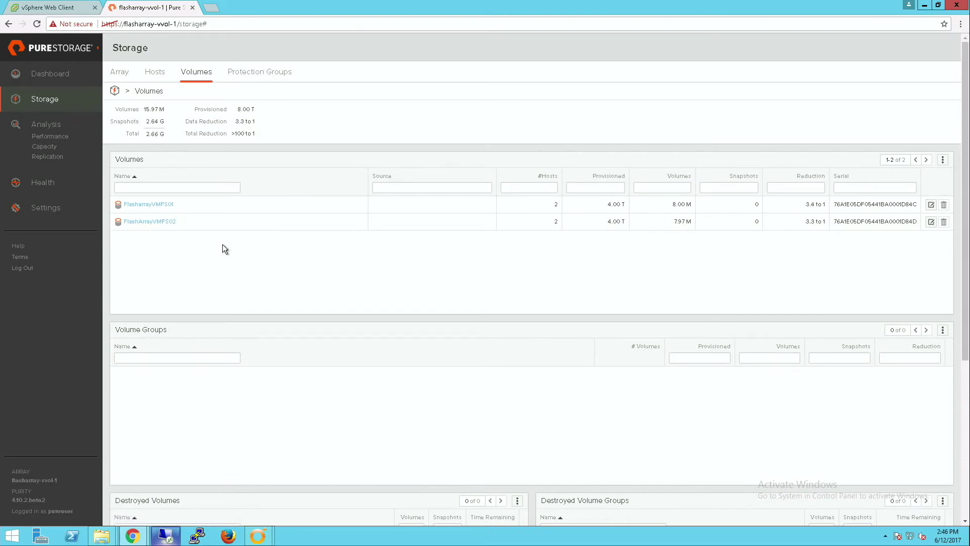
left_click(86, 6)
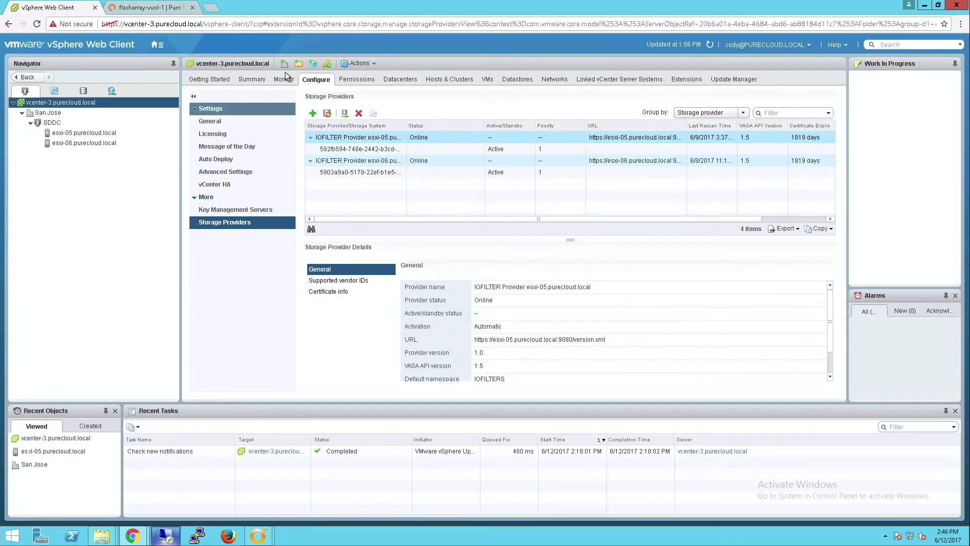
Step: From the Pure Storage plugin, register array vvol-1's storage providers using the FlashArray username and password
left_click(166, 45)
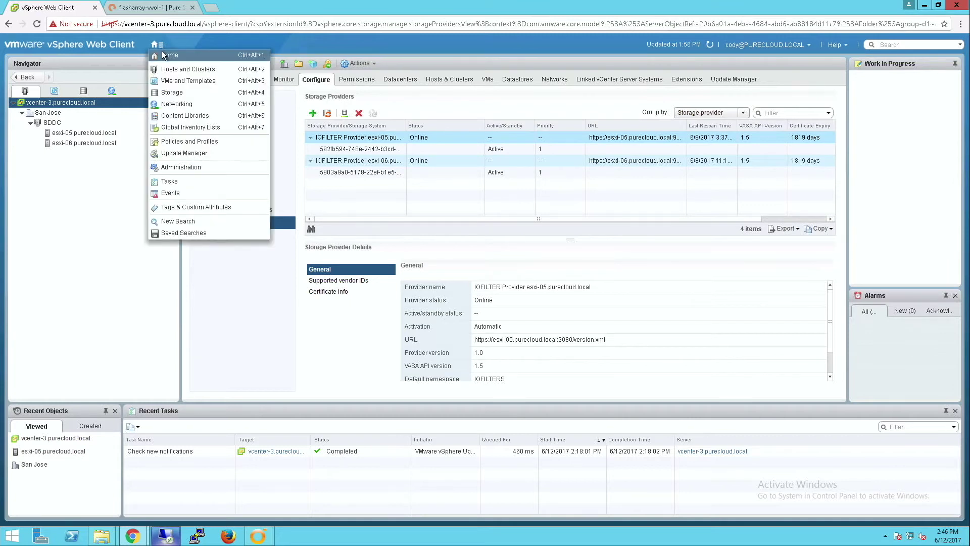
left_click(163, 55)
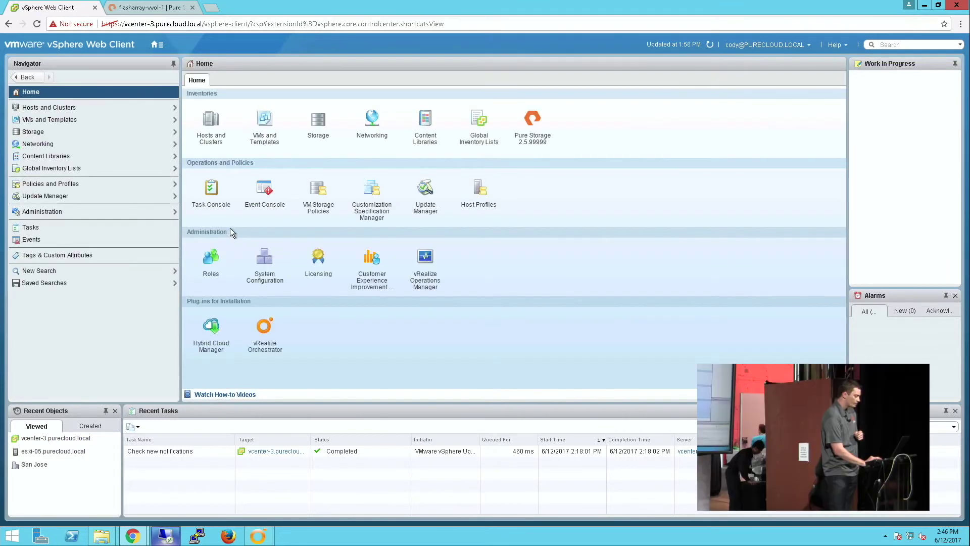
left_click(531, 121)
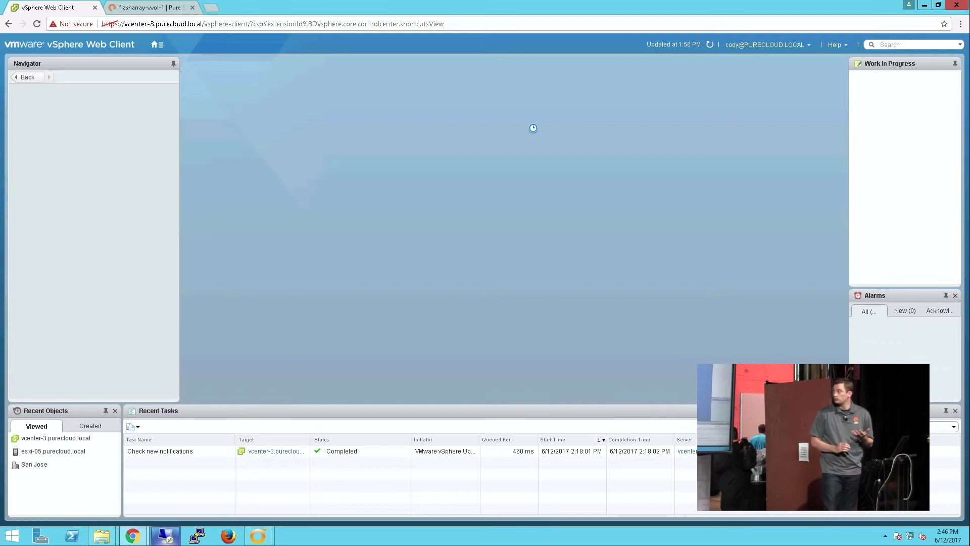
left_click(529, 124)
right_click(218, 125)
left_click(259, 187)
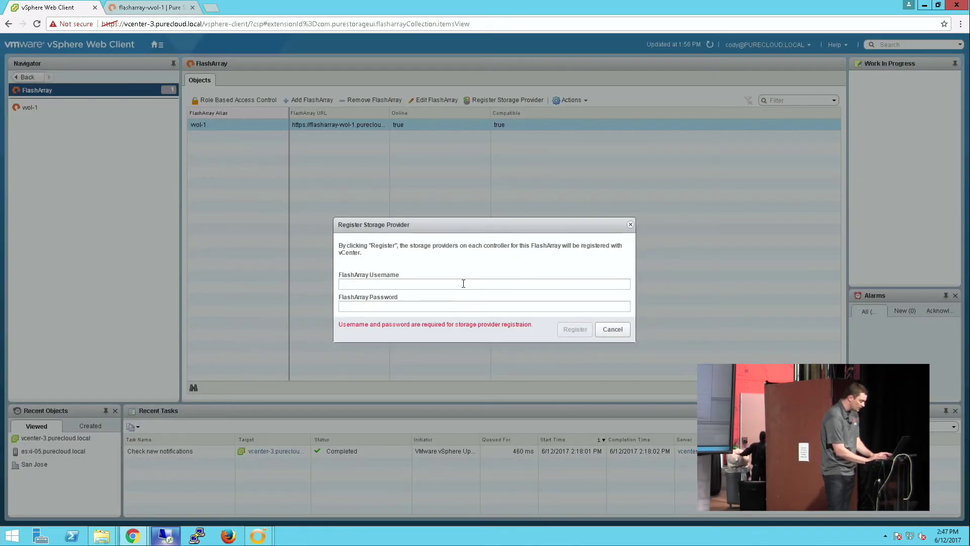
left_click(463, 284)
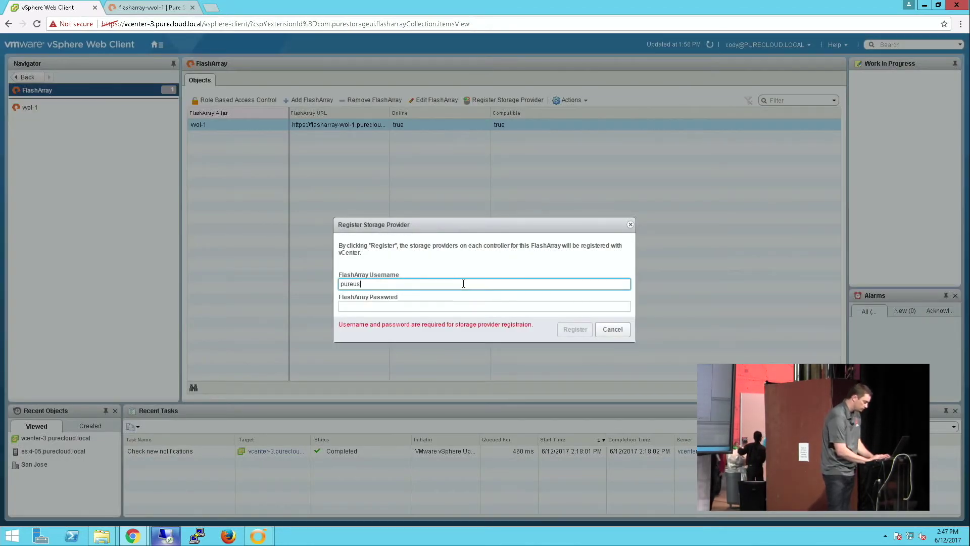
key("Tab")
type("***")
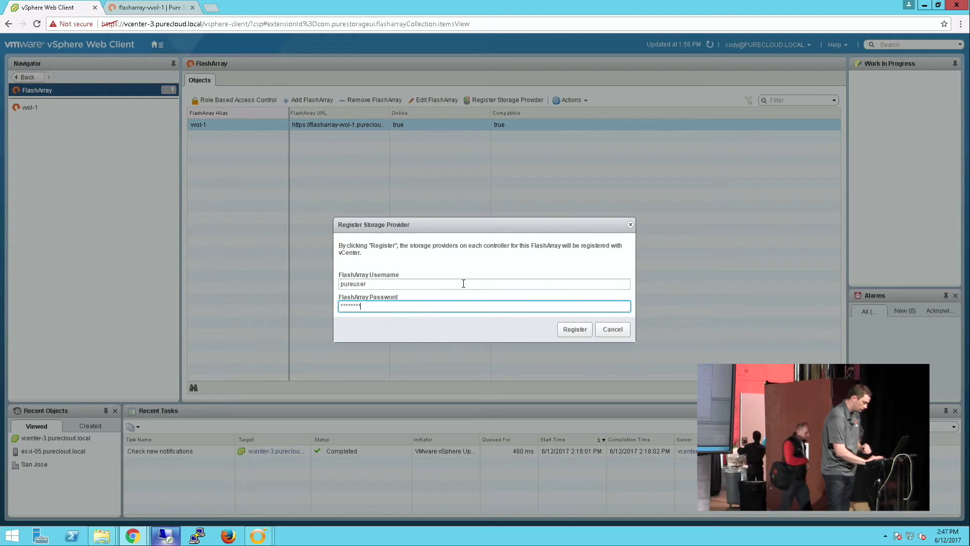
left_click(579, 331)
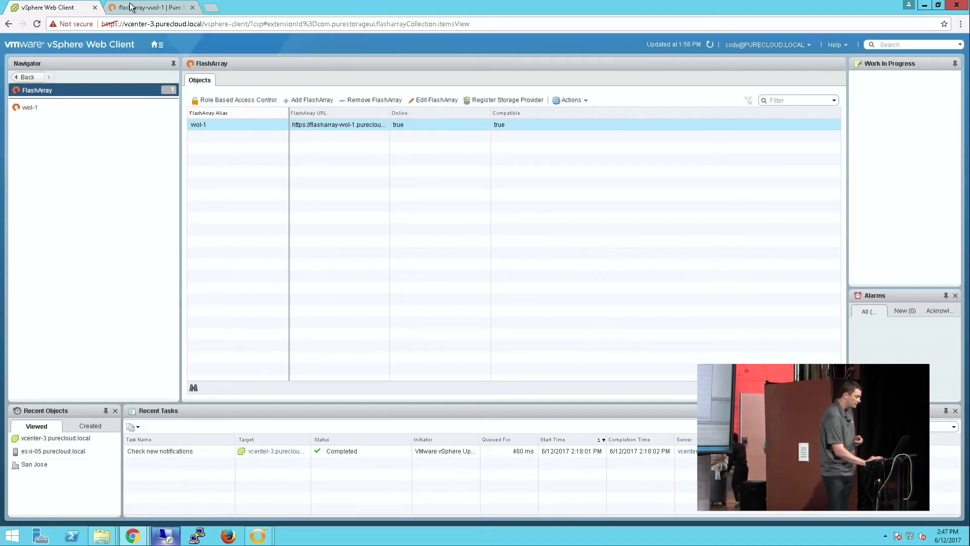
Step: Show vcenter-3's storage providers grouped by storage system, listing flasharray-vvol-1 controllers ct0 and ct1
left_click(158, 44)
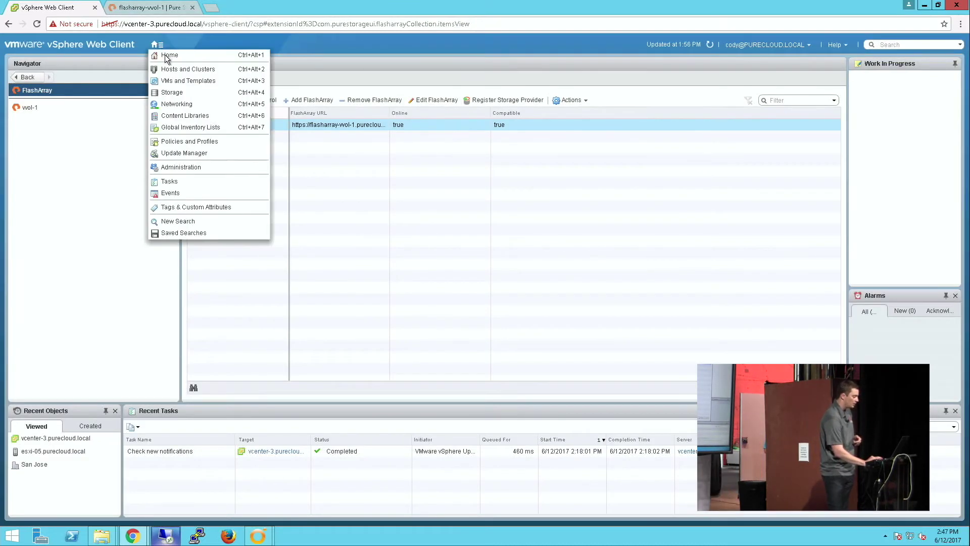
left_click(172, 68)
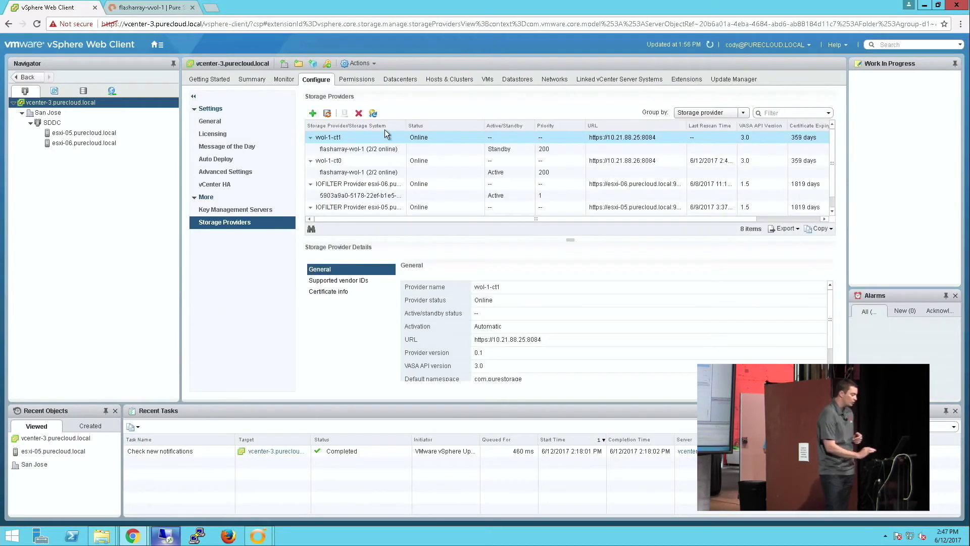
left_click(693, 111)
left_click(690, 138)
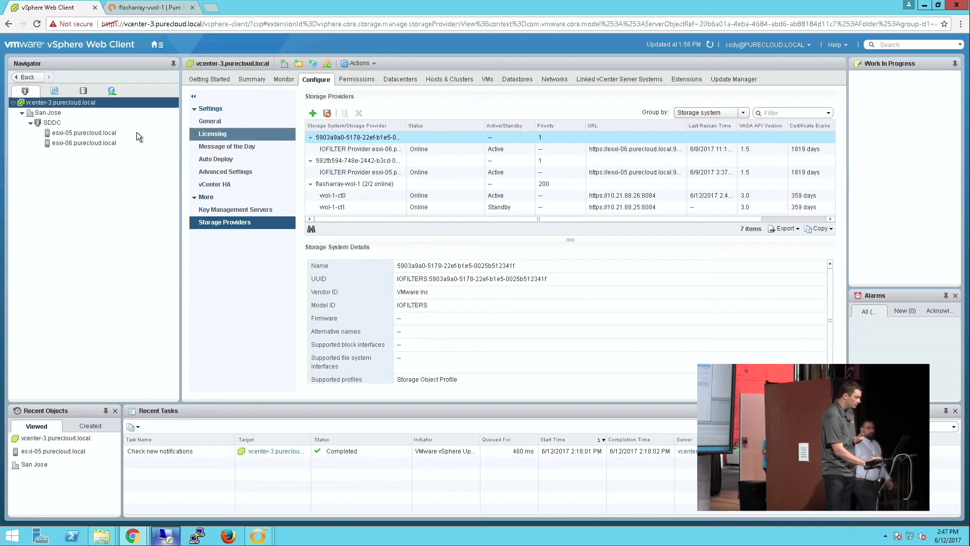
Step: Use Pure Storage > Create Datastore on SDDC to create VVol datastore 'FlashArray-SC1'
right_click(47, 124)
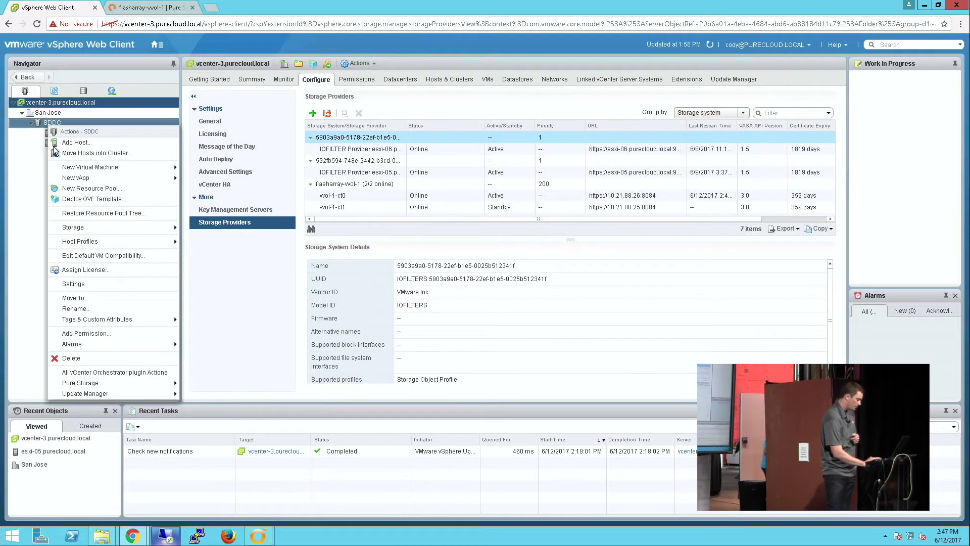
mouse_move(156, 381)
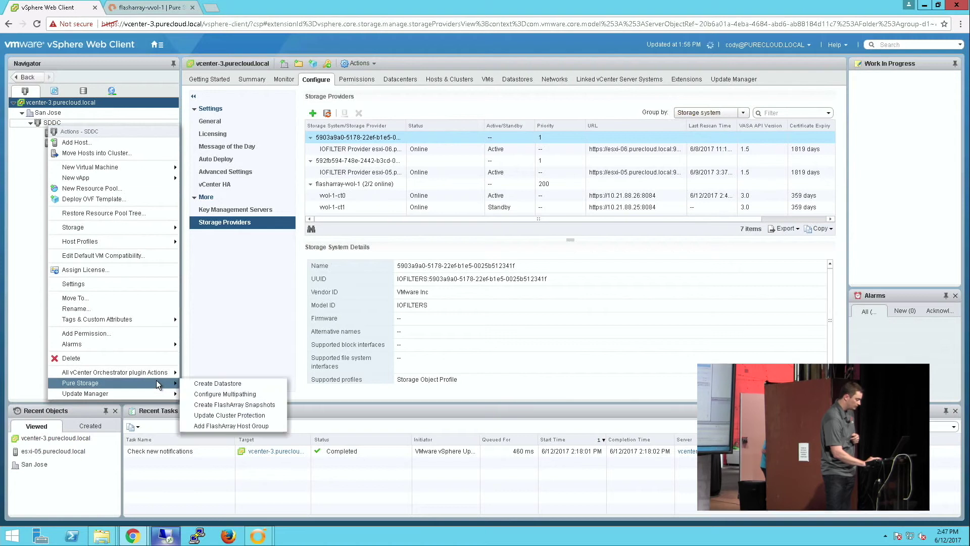
left_click(220, 385)
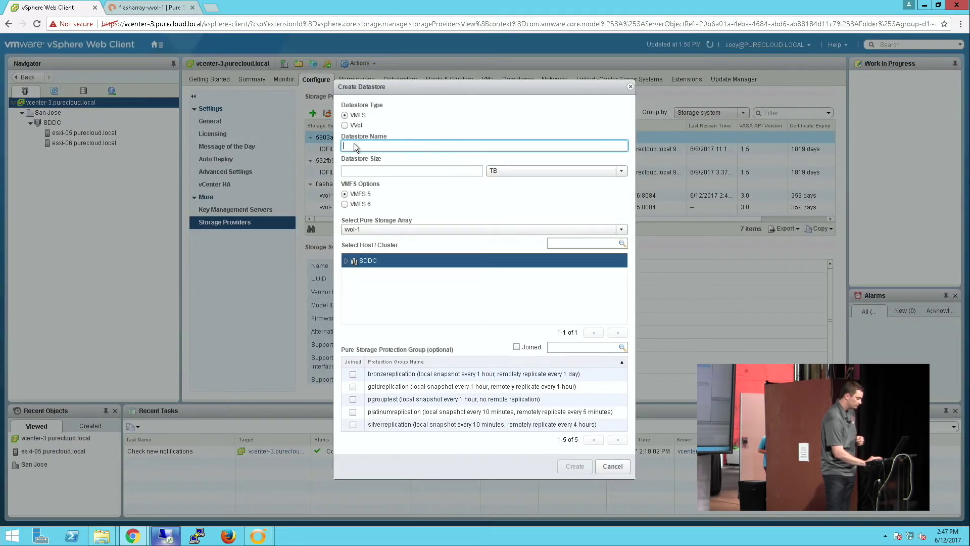
left_click(345, 125)
left_click(351, 145)
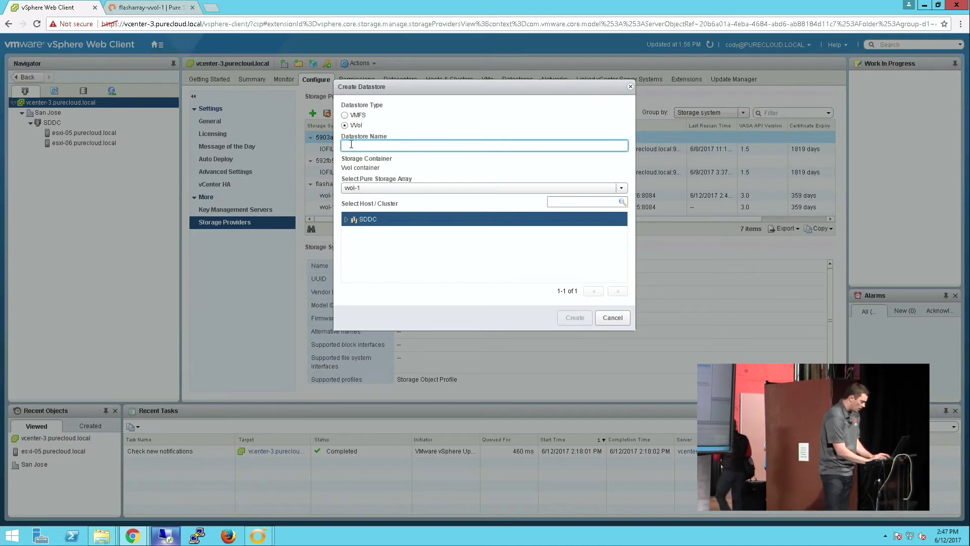
type("FlashArray")
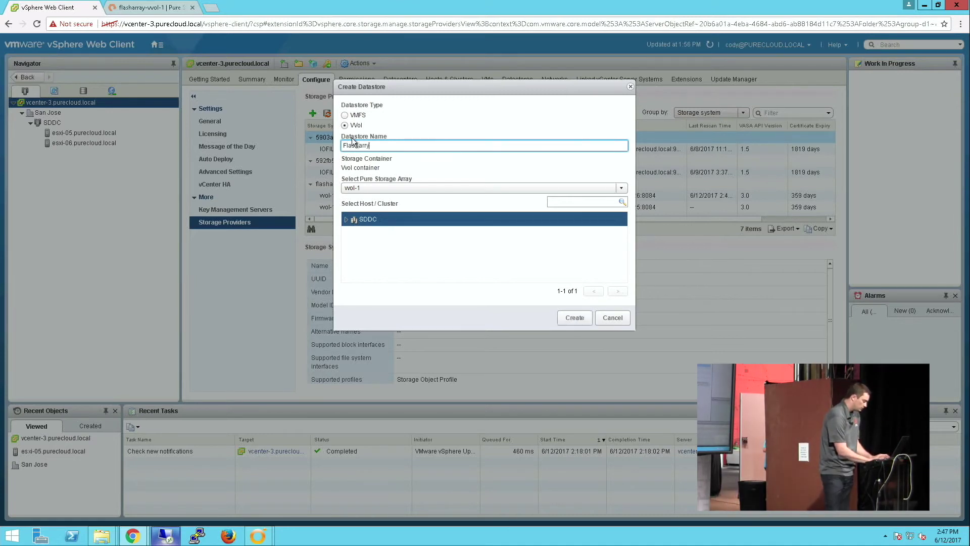
type("-SC1")
left_click(565, 316)
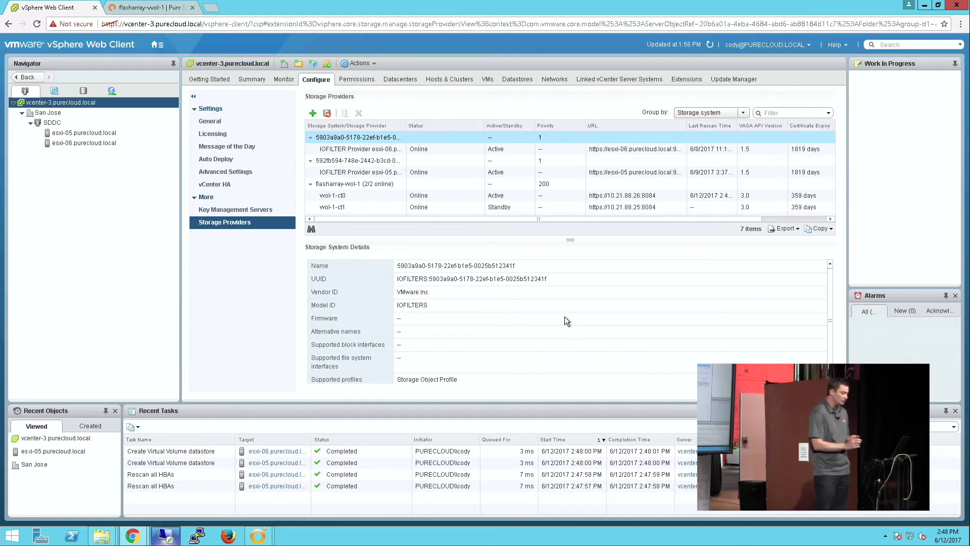
Step: Browse the datastores to view Flasharray-SC1, then switch to the VMs and templates inventory
left_click(86, 95)
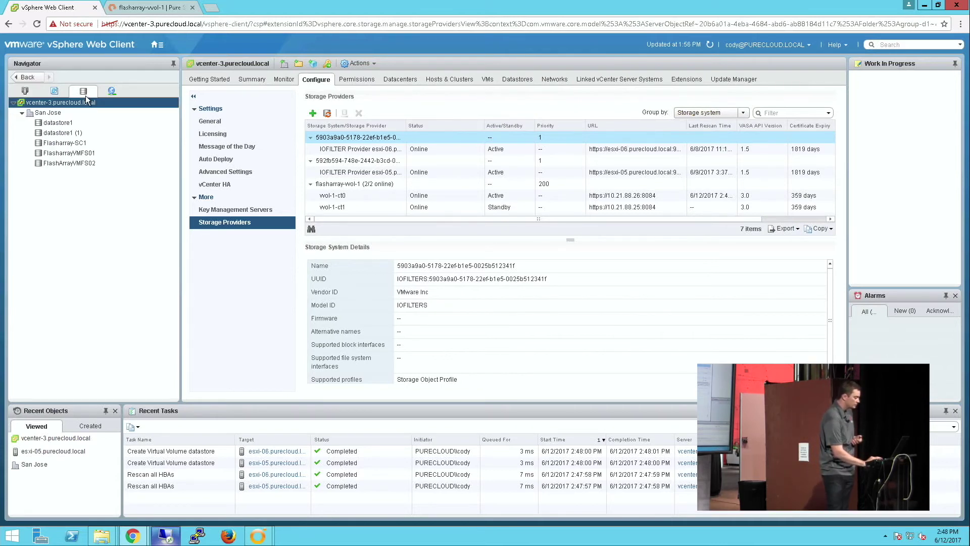
left_click(92, 151)
left_click(91, 144)
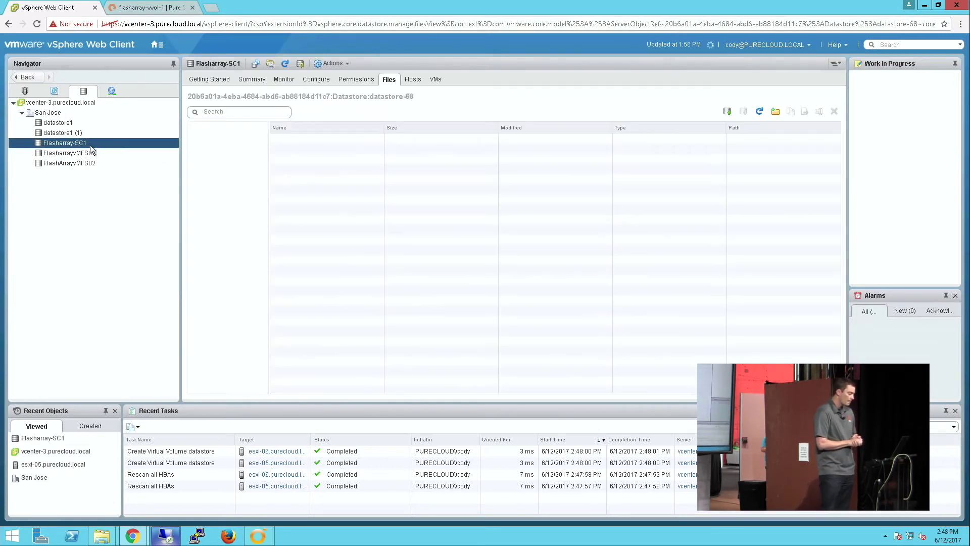
left_click(55, 90)
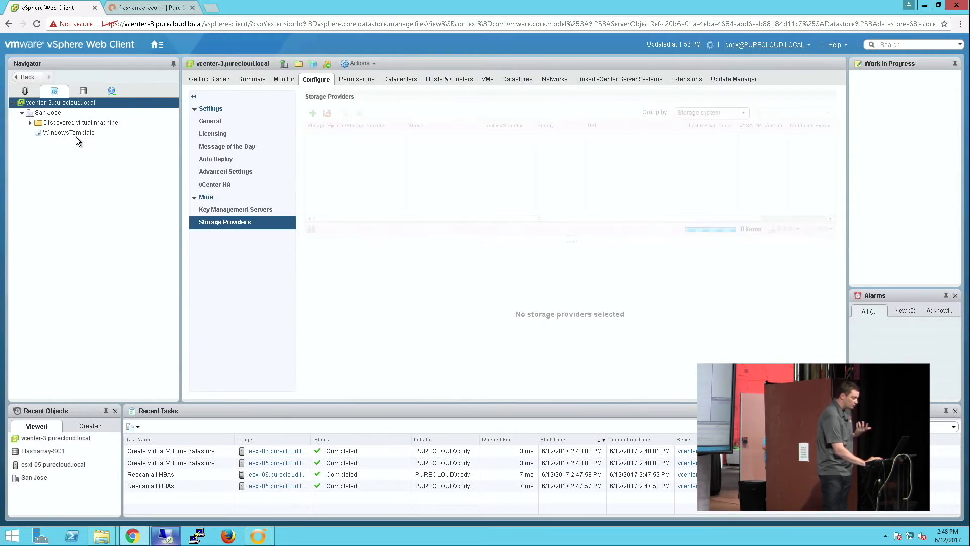
Step: Start a new VM from WindowsTemplate on host esxi-05, minimizing the wizard at the storage step
right_click(78, 132)
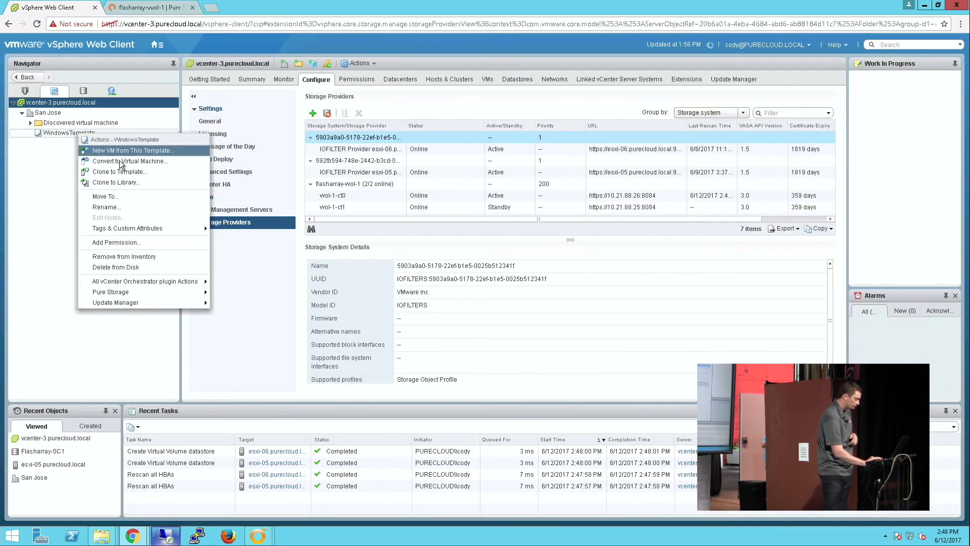
left_click(132, 150)
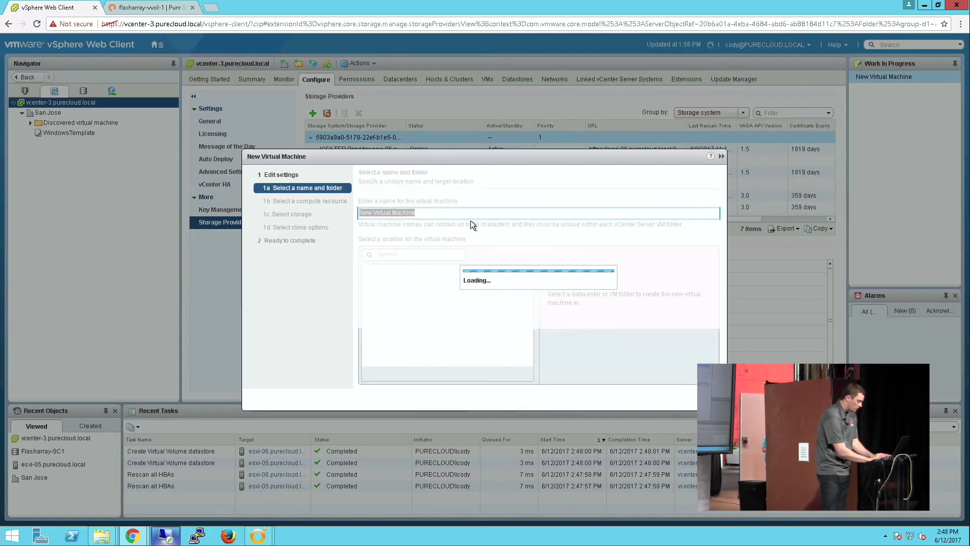
type("codyvm")
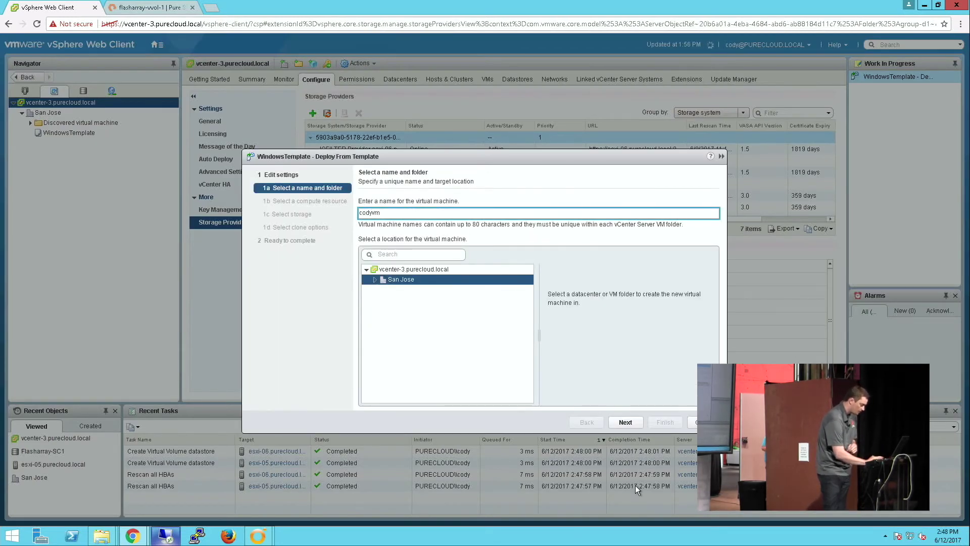
left_click(623, 423)
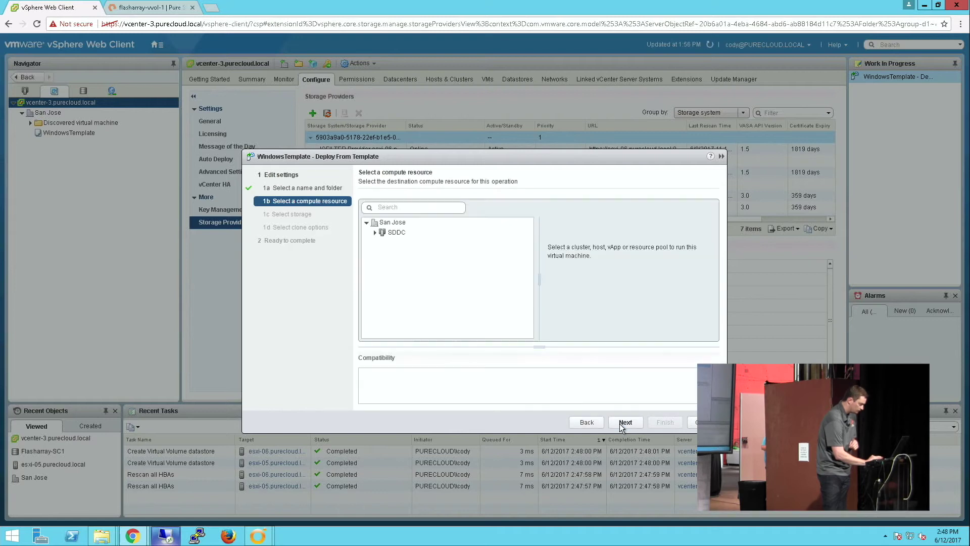
left_click(374, 232)
left_click(427, 242)
left_click(623, 423)
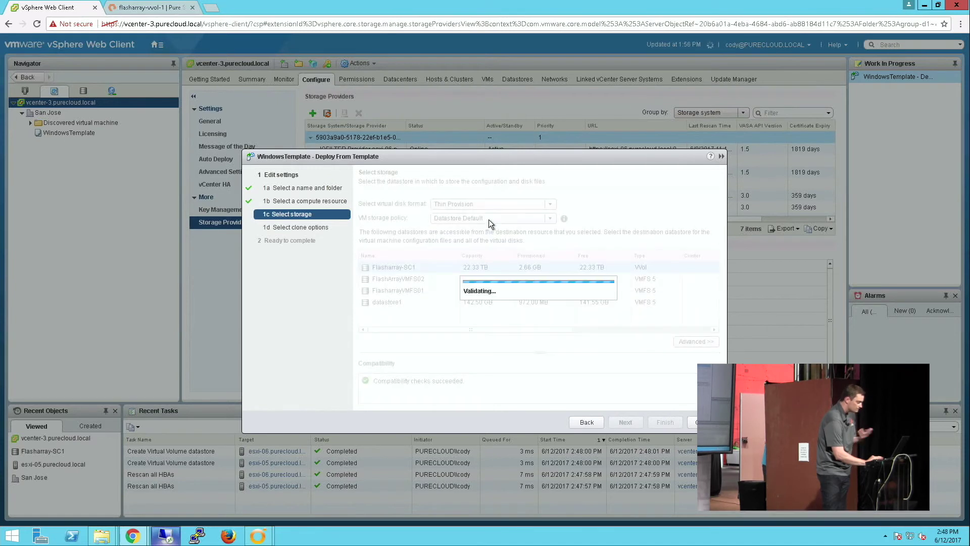
left_click(489, 220)
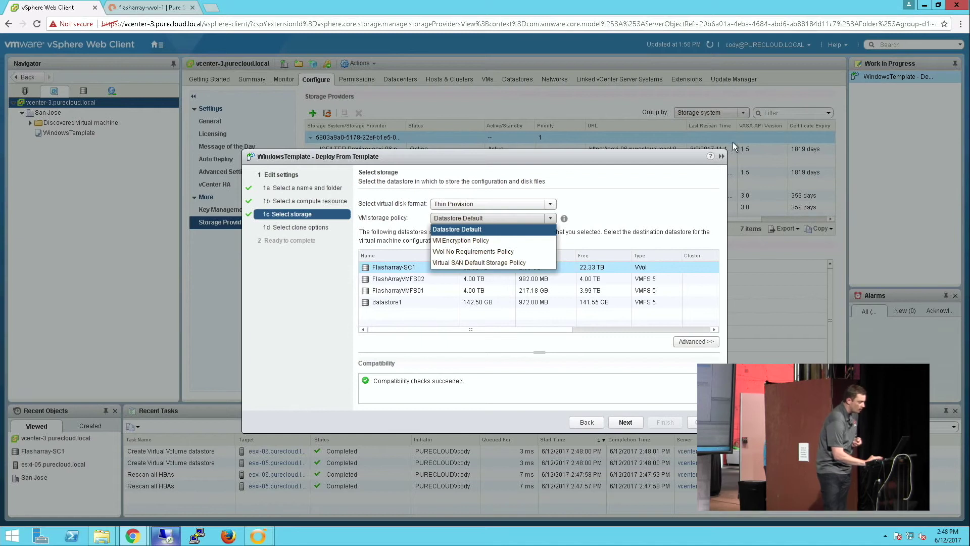
left_click(722, 156)
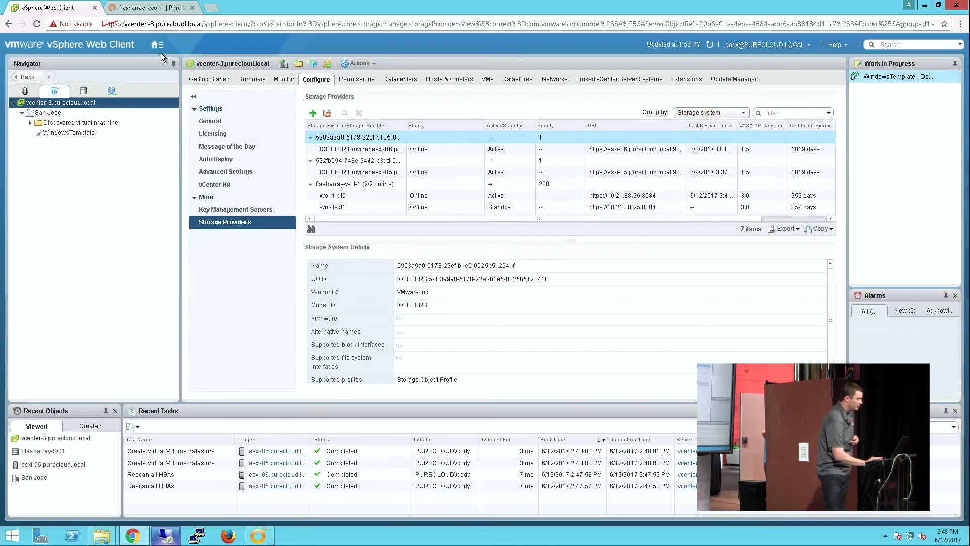
Step: Visit Policies and Profiles, return to Home, and switch to the FlashArray's Volumes page
left_click(157, 44)
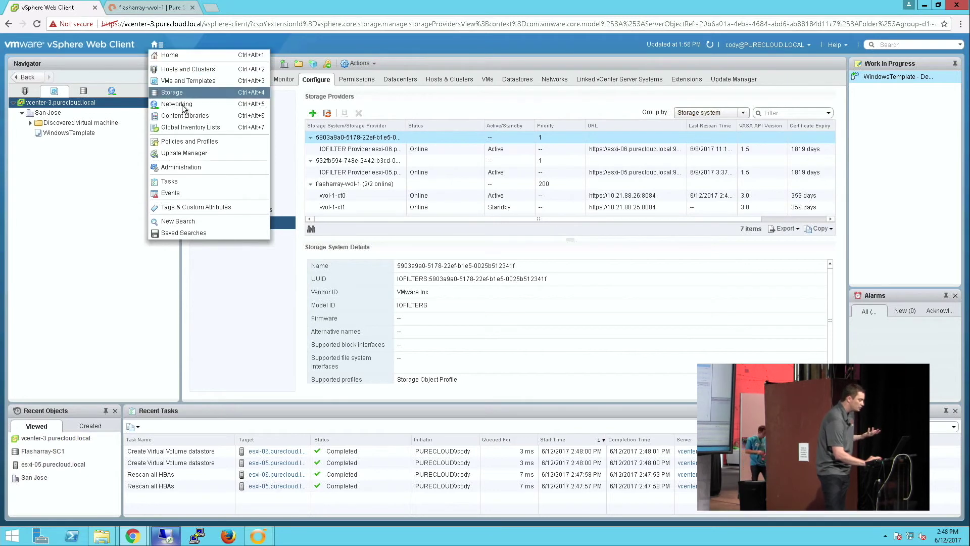
left_click(190, 143)
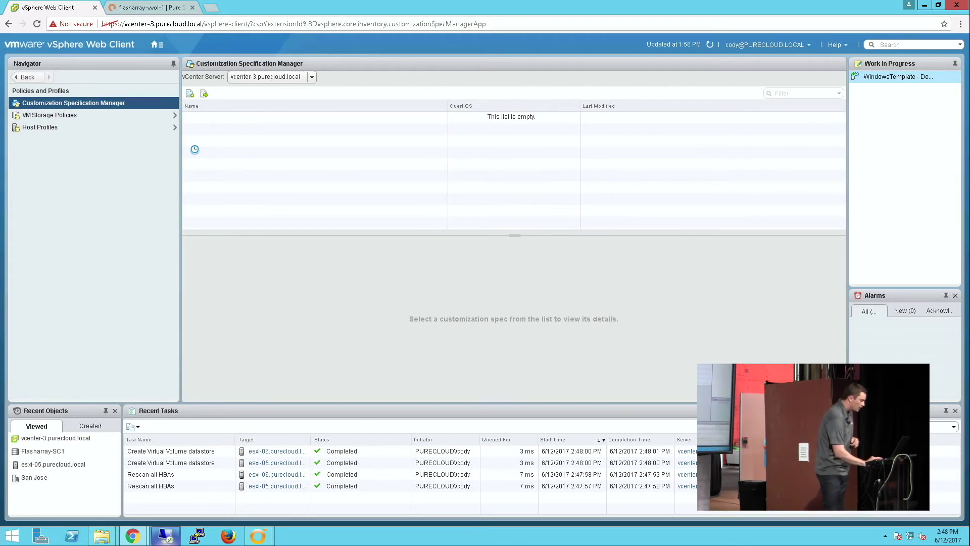
left_click(157, 44)
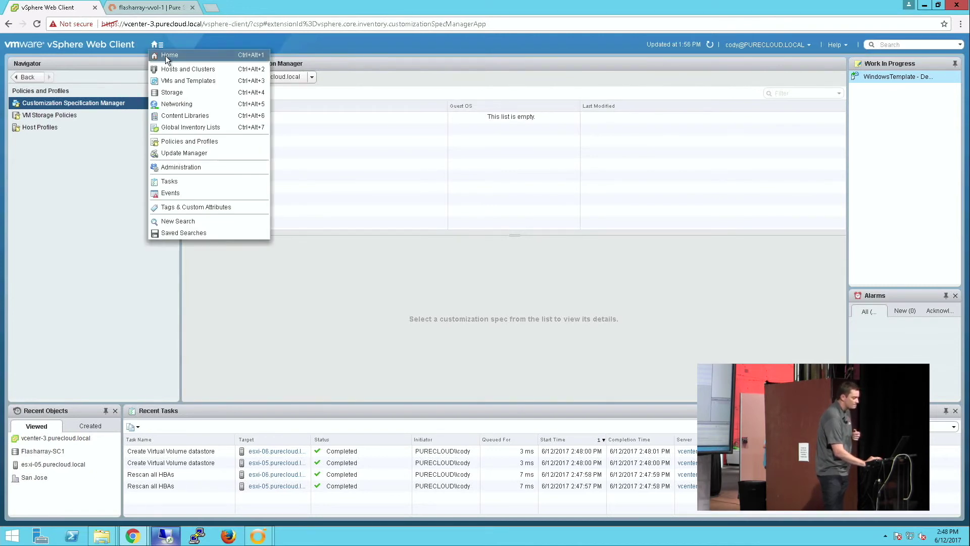
left_click(166, 56)
left_click(165, 6)
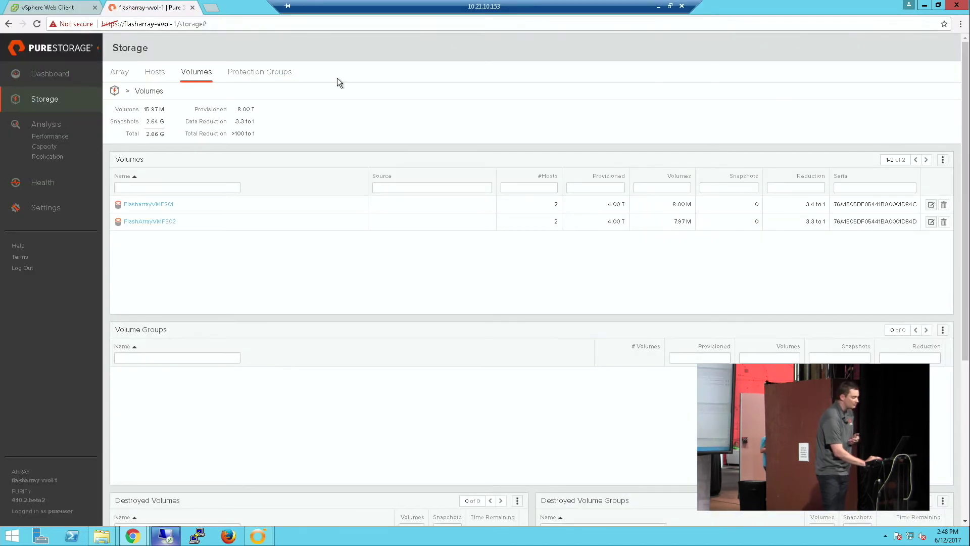
Step: Review the FlashArray's five protection groups, then return to the vSphere Web Client Home page
left_click(245, 75)
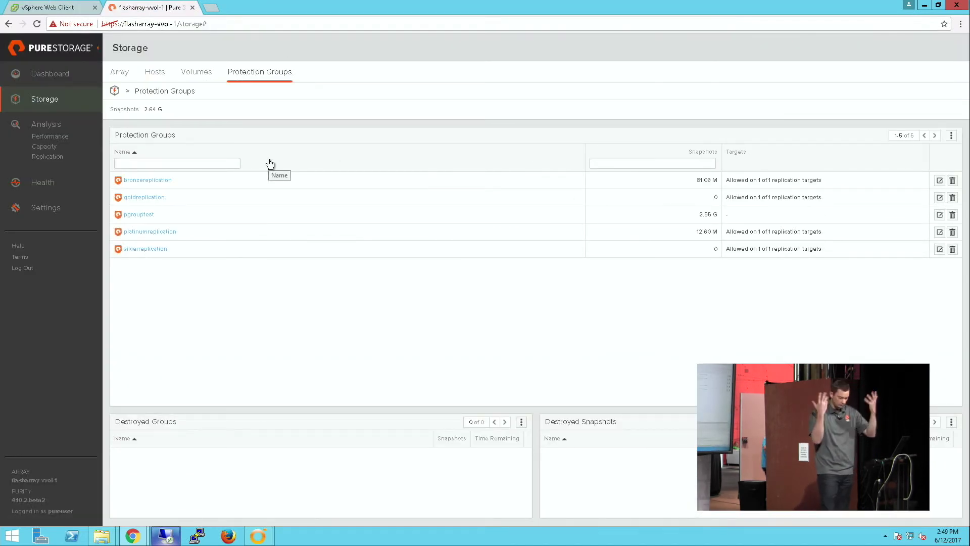
left_click(34, 14)
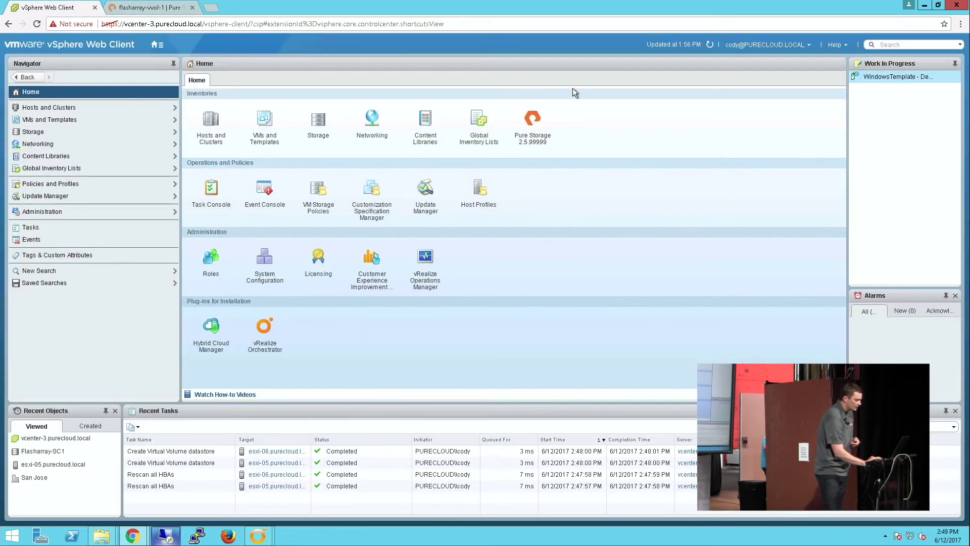
Step: Import all five vvol-1 protection groups as VM storage policies with Select all
left_click(537, 120)
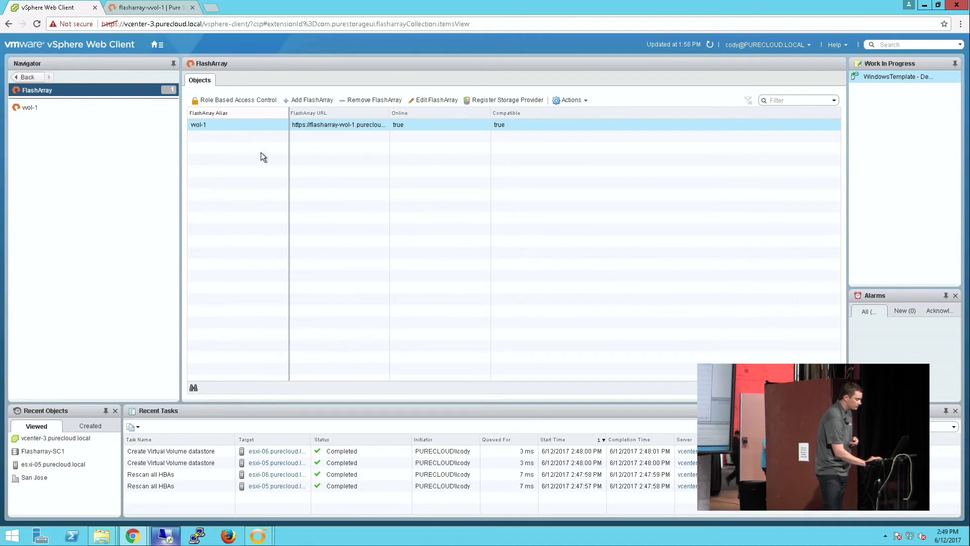
right_click(239, 125)
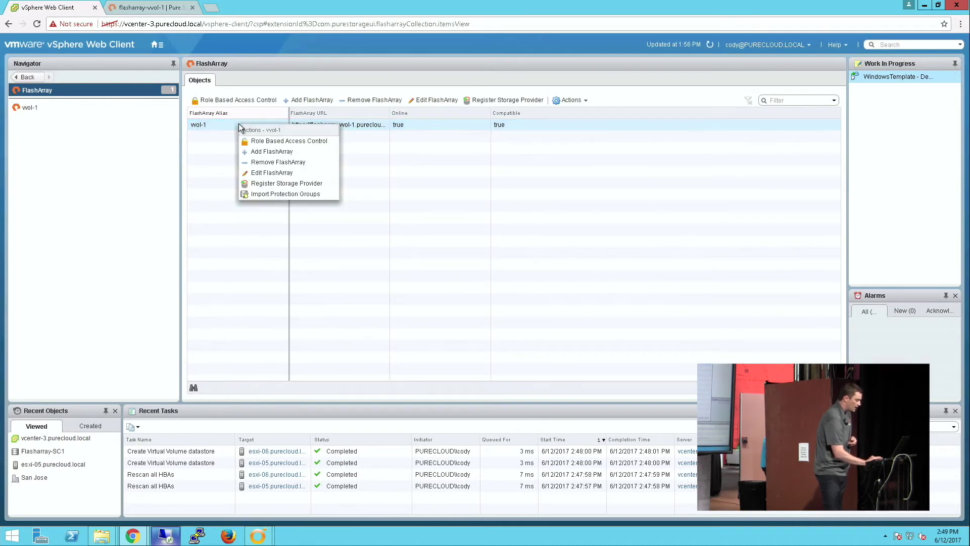
left_click(279, 194)
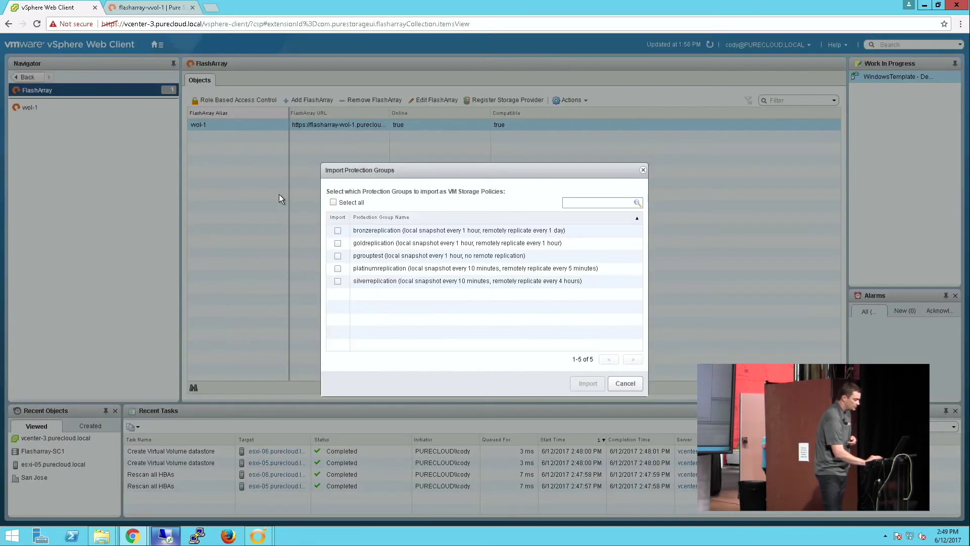
left_click(333, 202)
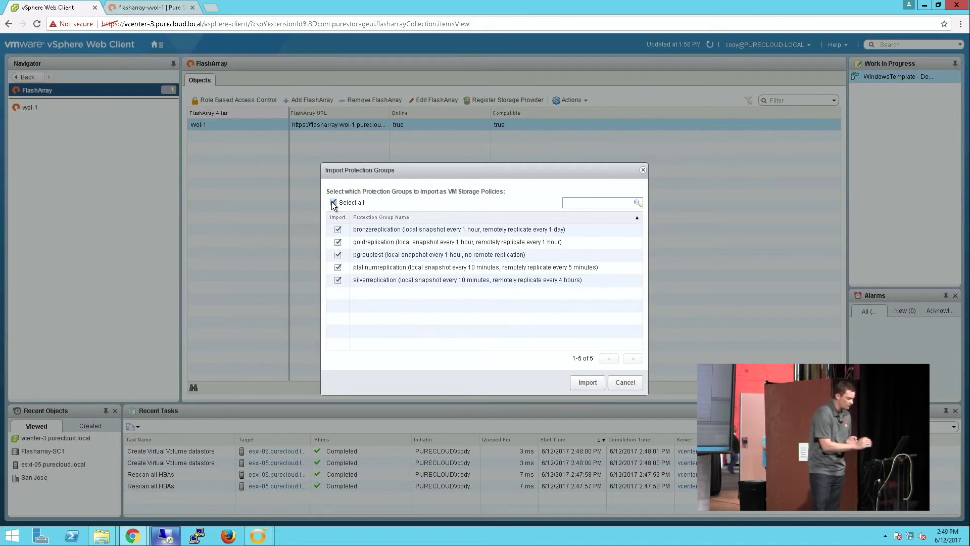
left_click(589, 382)
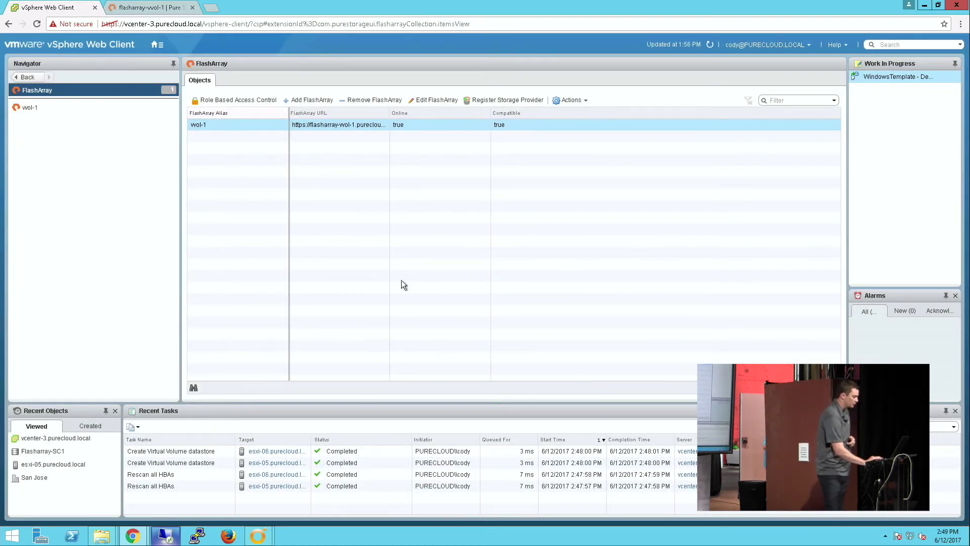
Step: Check the VM Storage Policies list under Policies and Profiles
left_click(156, 44)
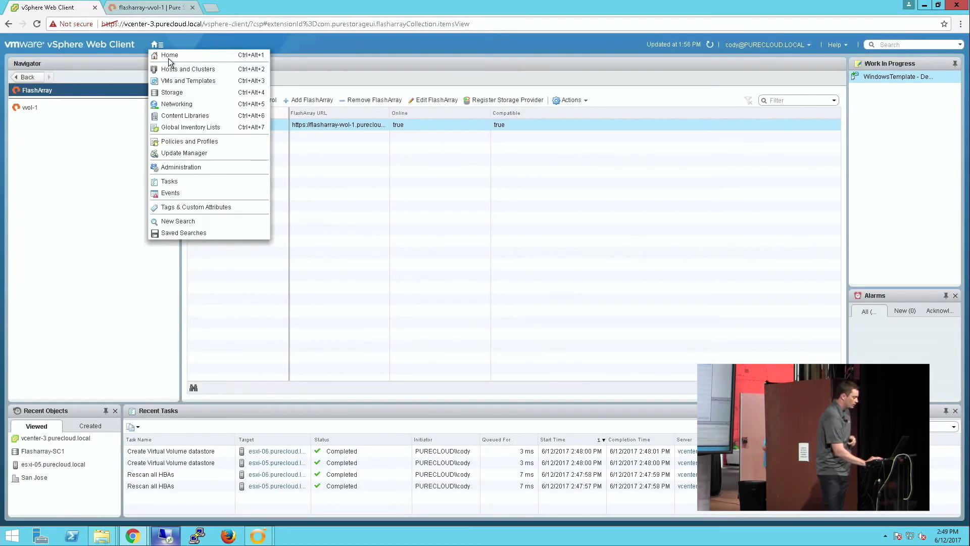
left_click(190, 141)
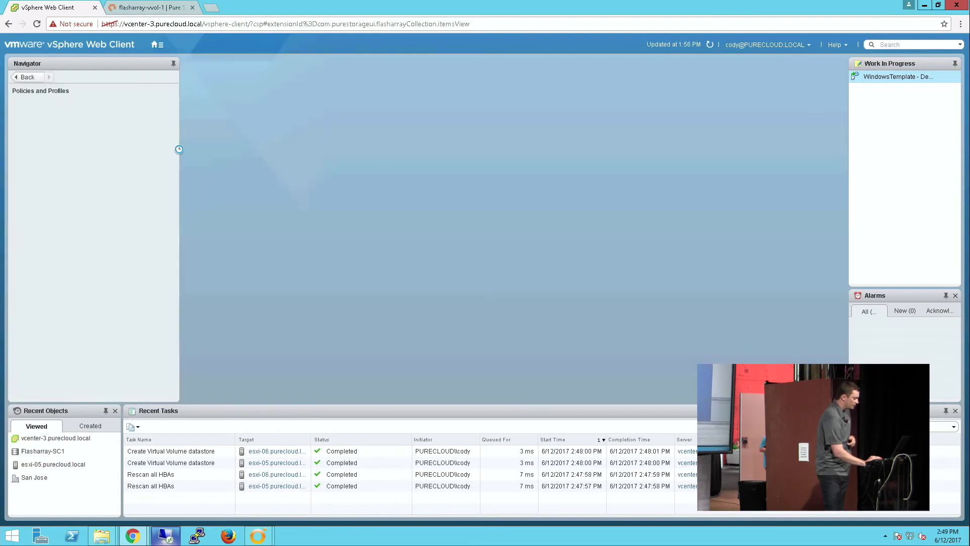
left_click(104, 121)
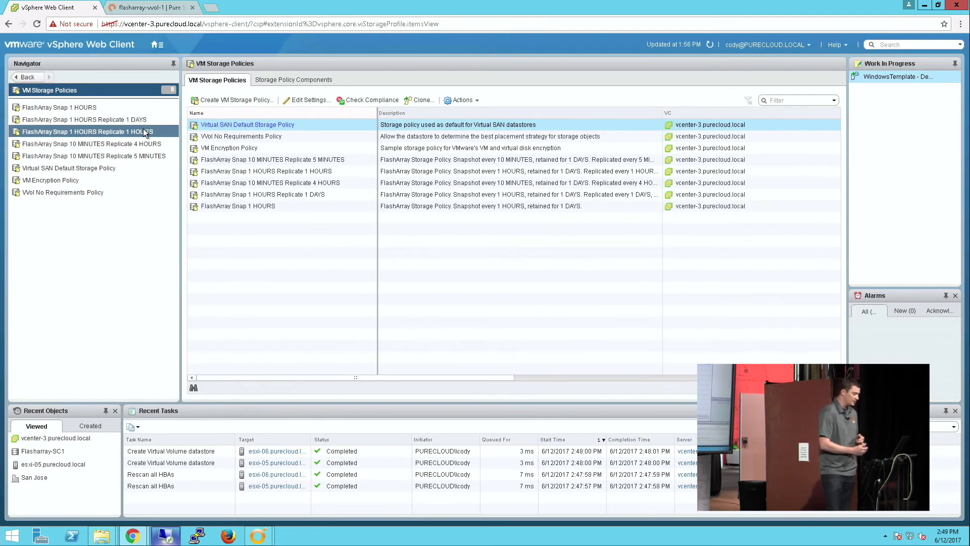
Step: Resume the pending deployment, check its storage policy list, cancel it, and go to VMs and Templates
left_click(156, 45)
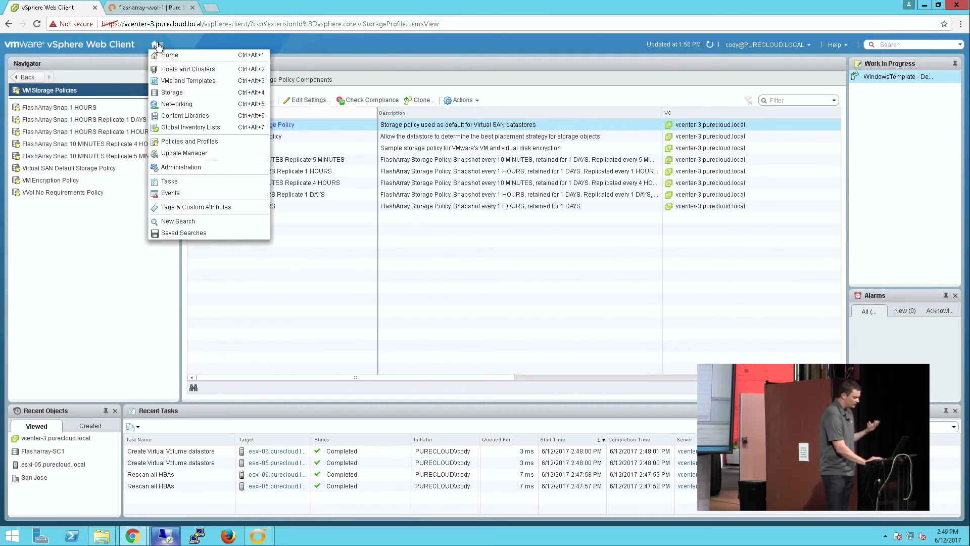
left_click(890, 77)
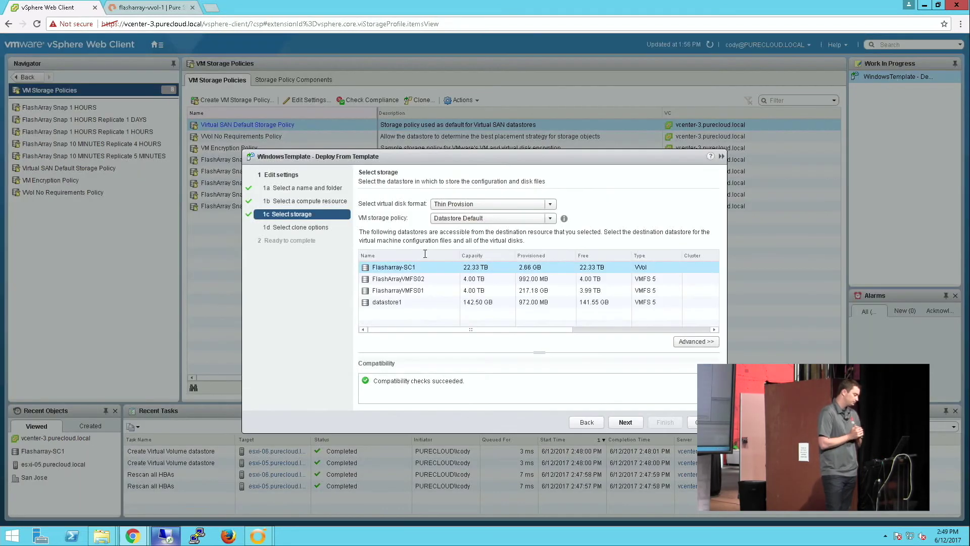
left_click(459, 222)
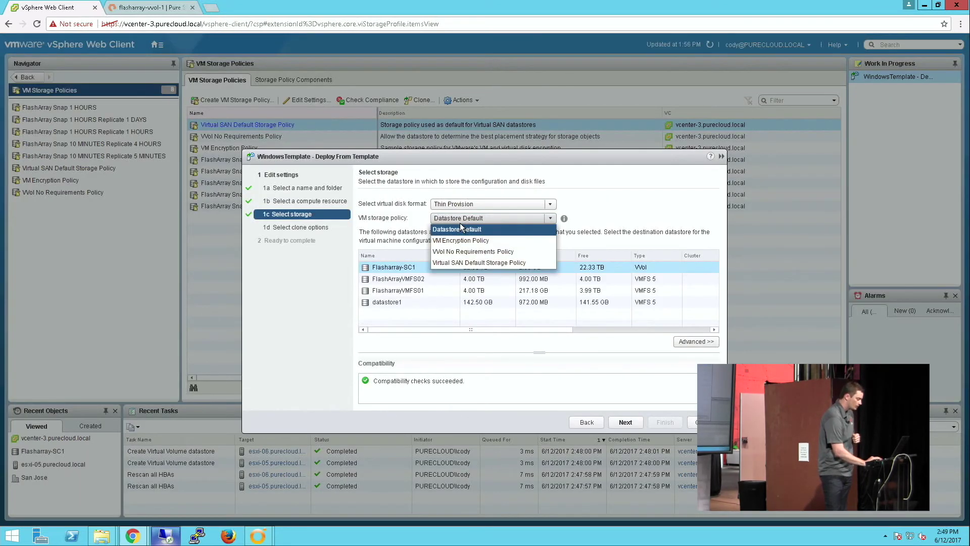
left_click(577, 424)
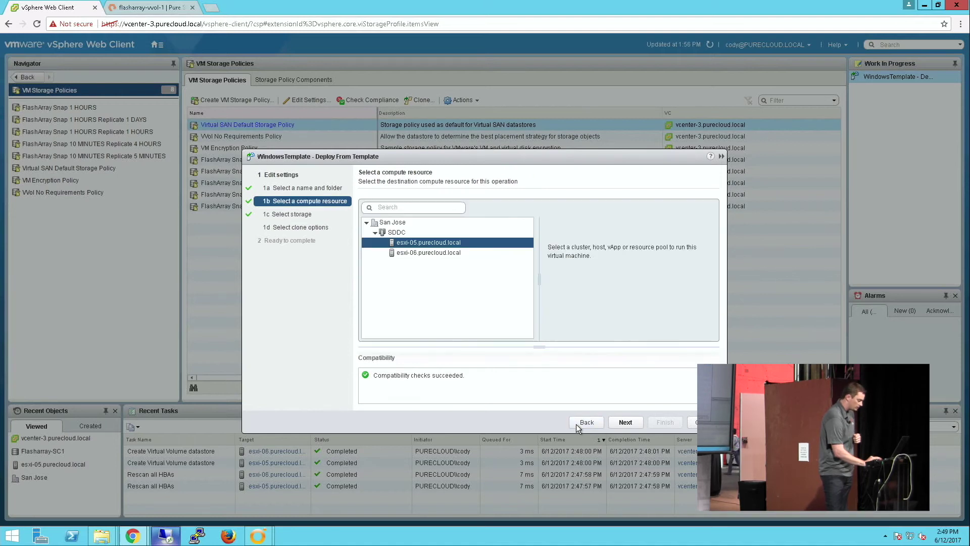
left_click(613, 424)
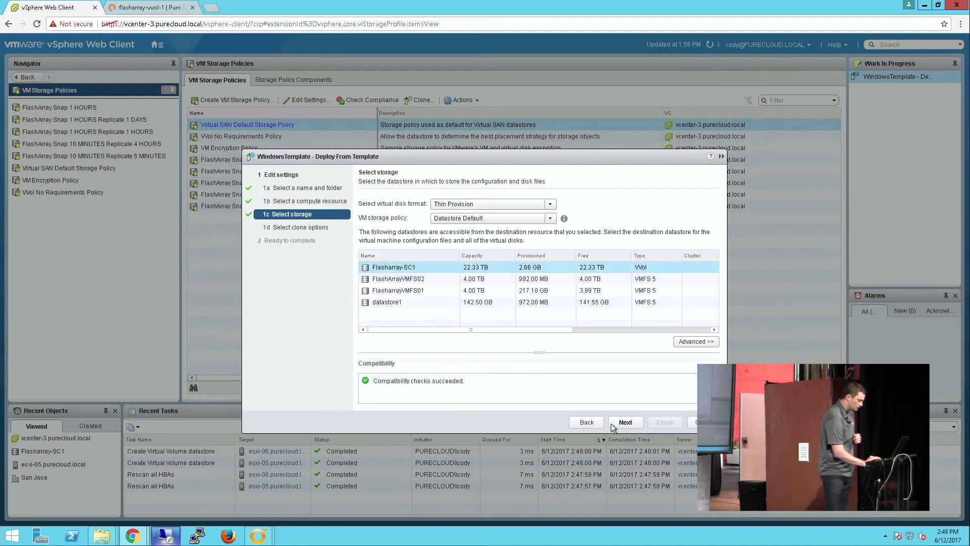
left_click(507, 219)
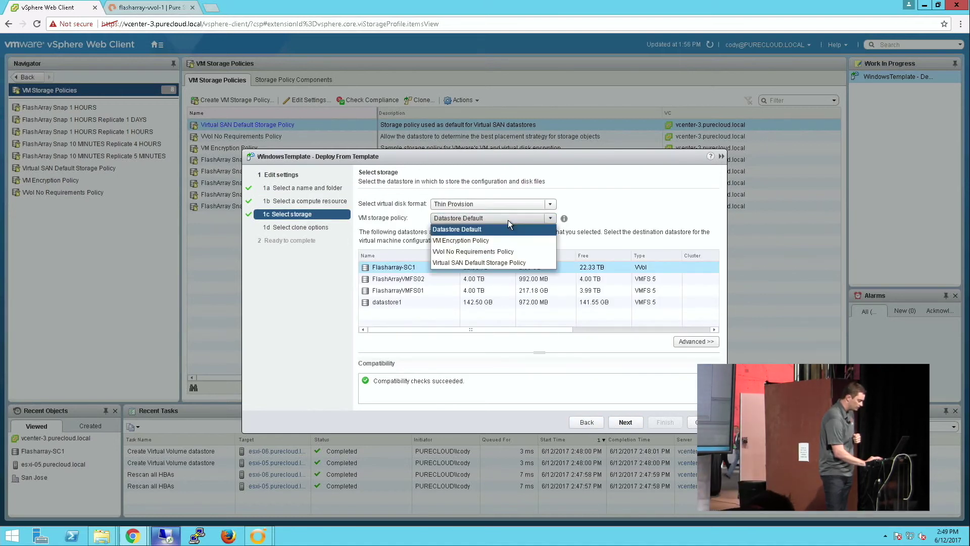
left_click(703, 422)
left_click(154, 46)
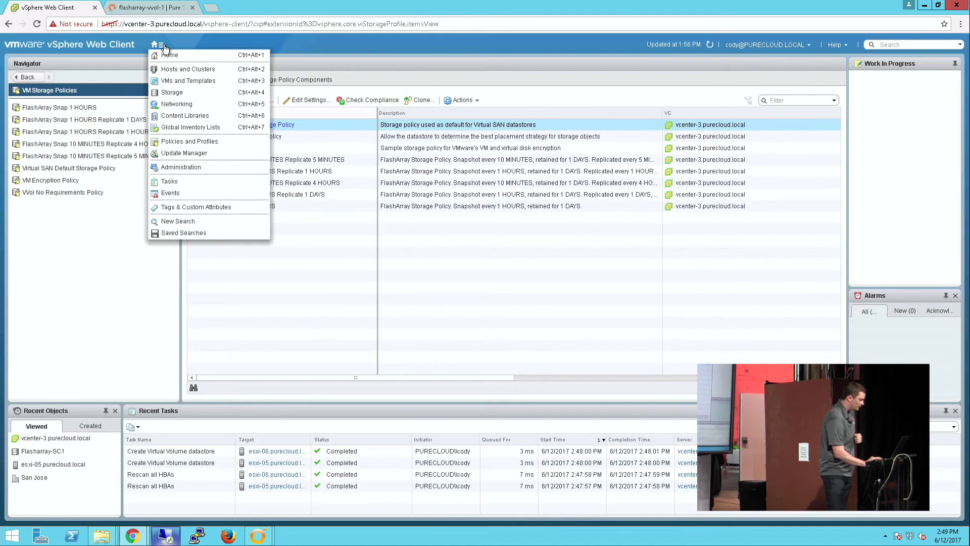
left_click(182, 84)
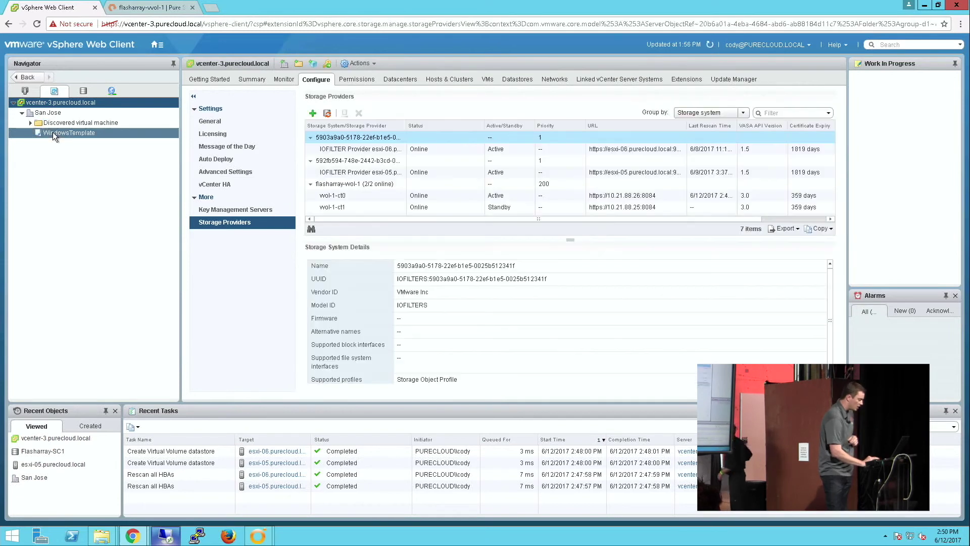
Step: Start a new VM named testvm from WindowsTemplate, placed on host esxi-05
right_click(52, 132)
left_click(107, 150)
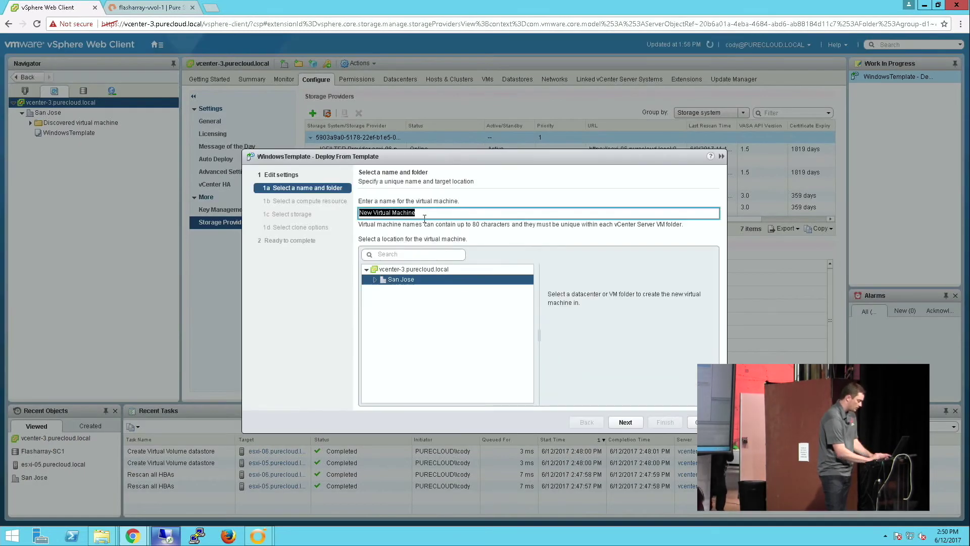
type("testvm")
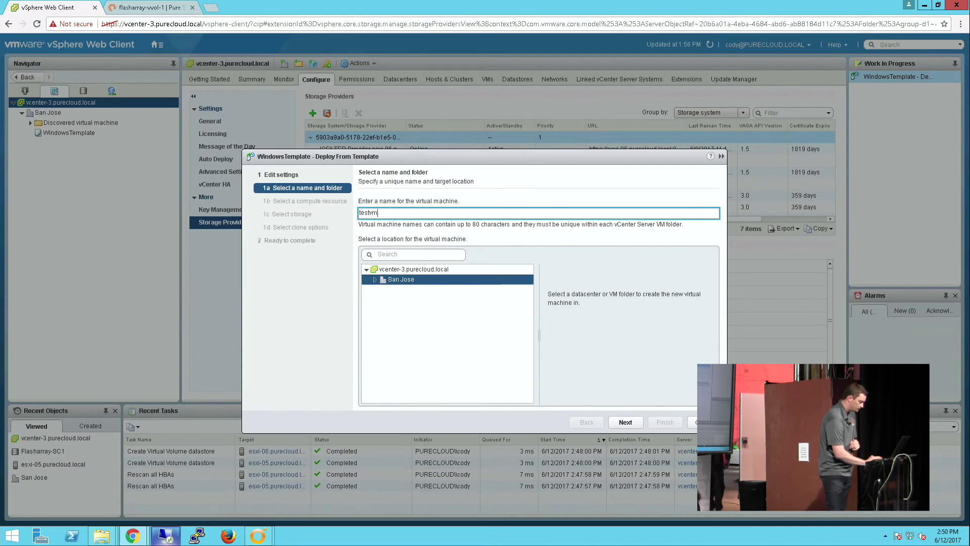
left_click(625, 422)
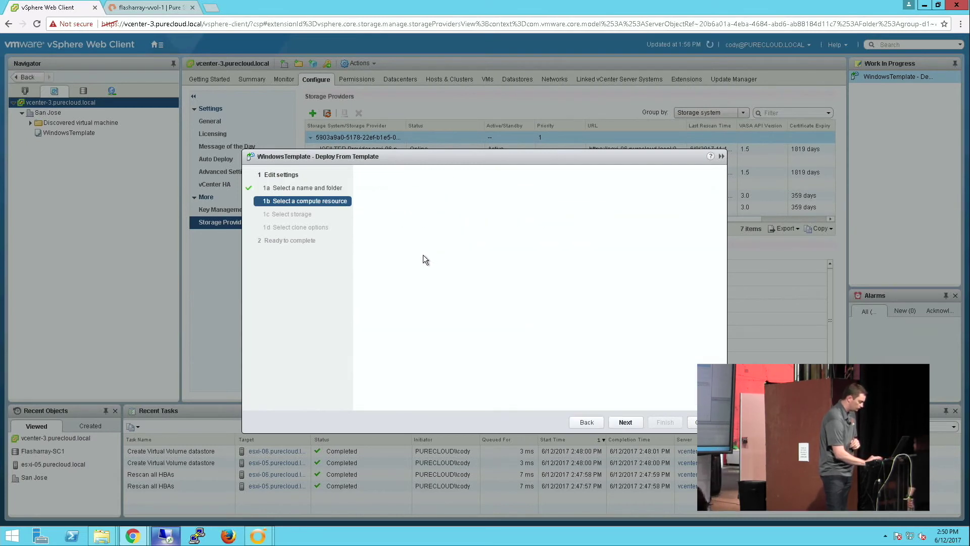
left_click(375, 232)
left_click(394, 243)
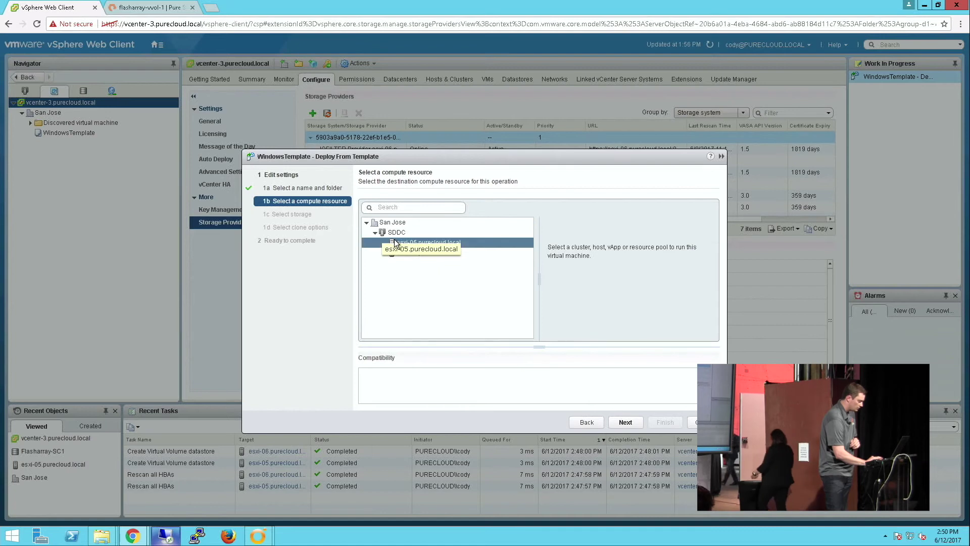
left_click(627, 423)
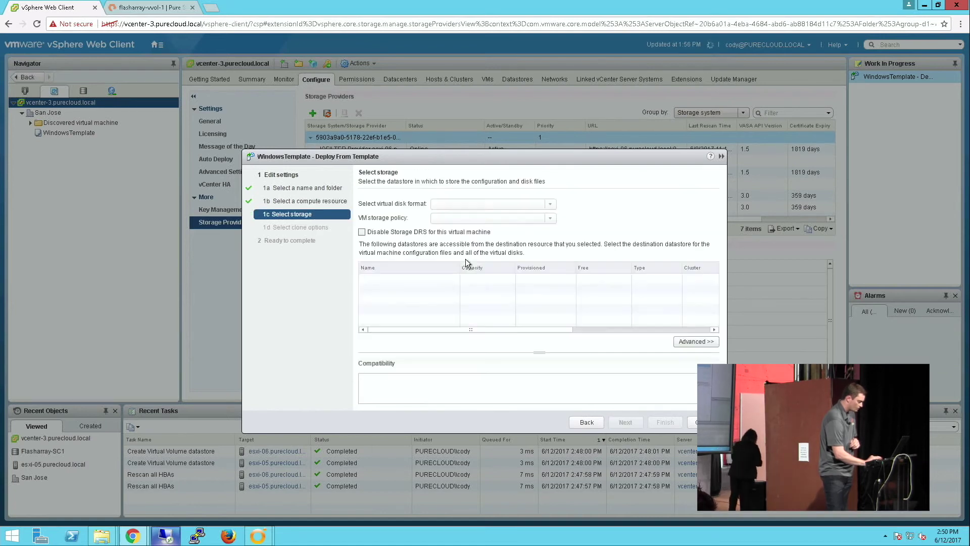
Step: Store testvm on Flasharray-SC1 with policy Snap 1 HOURS Replicate 1 DAYS and bronzereplication, then finish
left_click(474, 218)
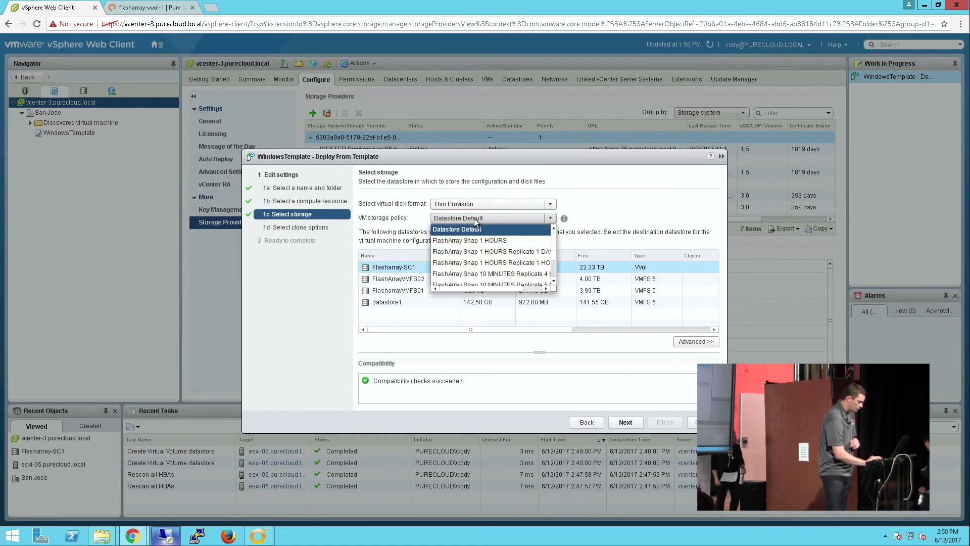
left_click(494, 253)
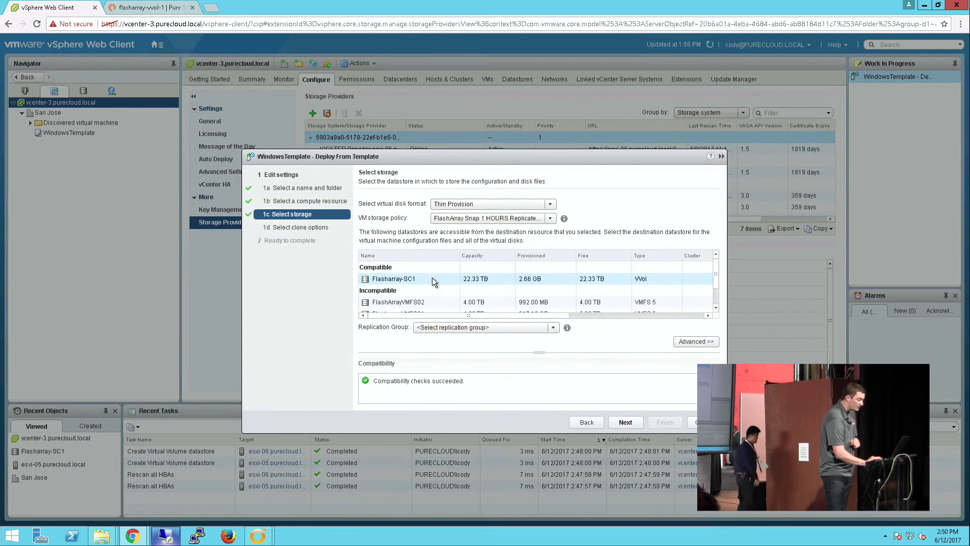
left_click(429, 279)
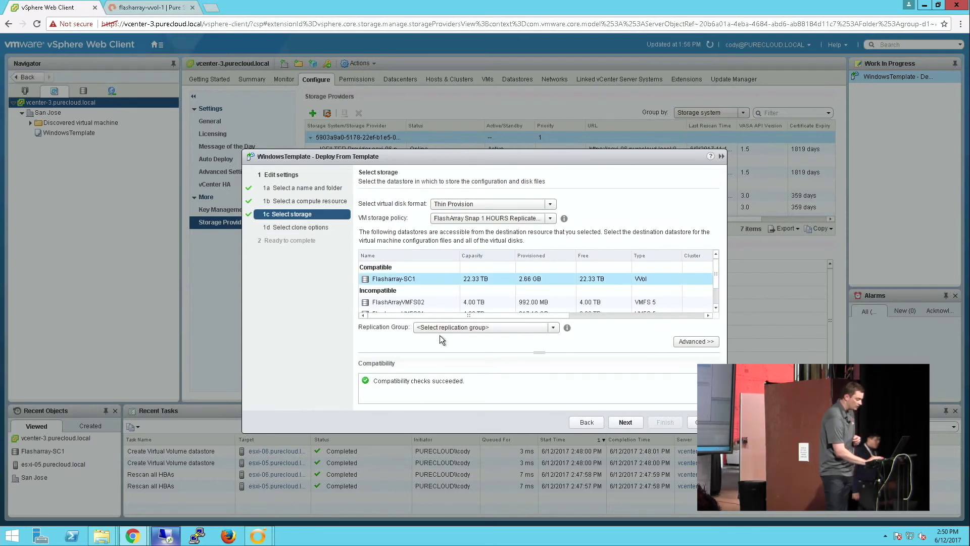
left_click(447, 330)
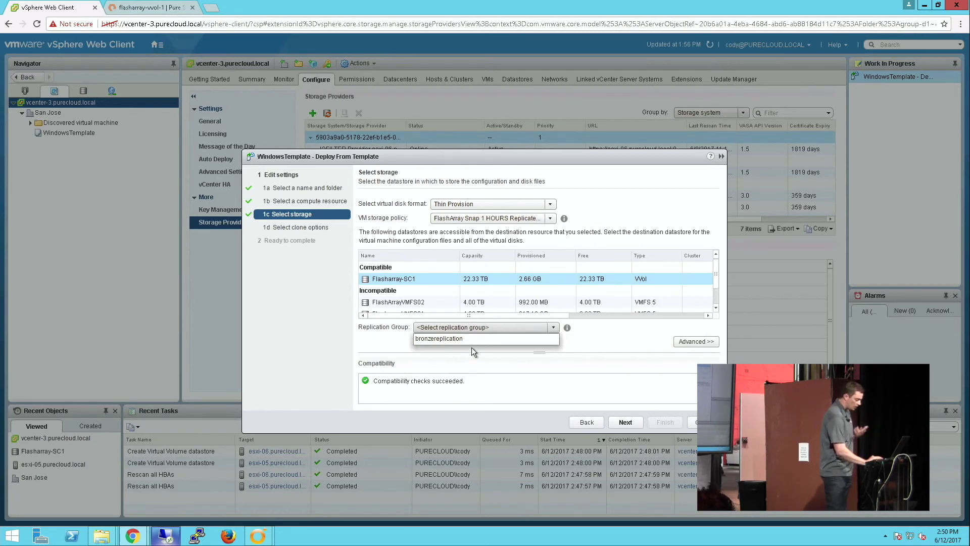
left_click(472, 339)
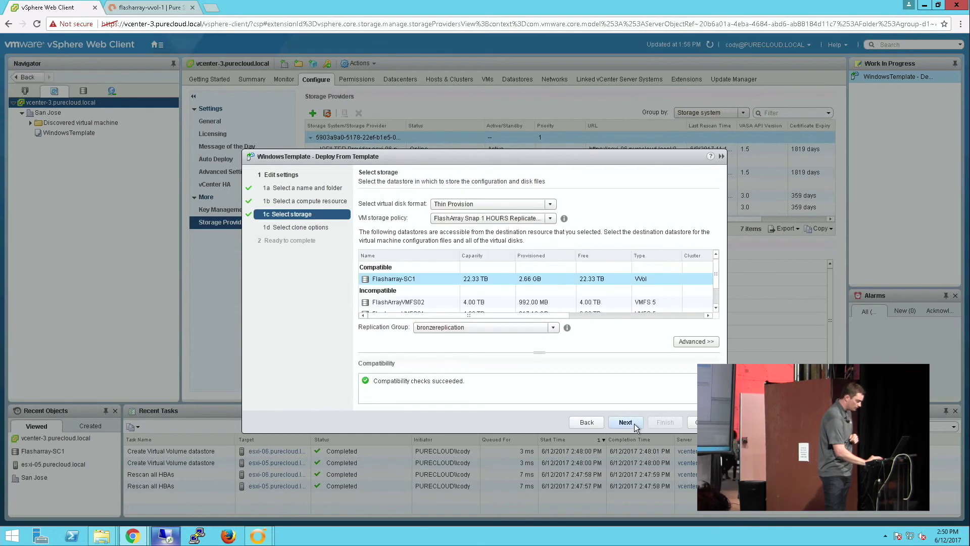
left_click(625, 423)
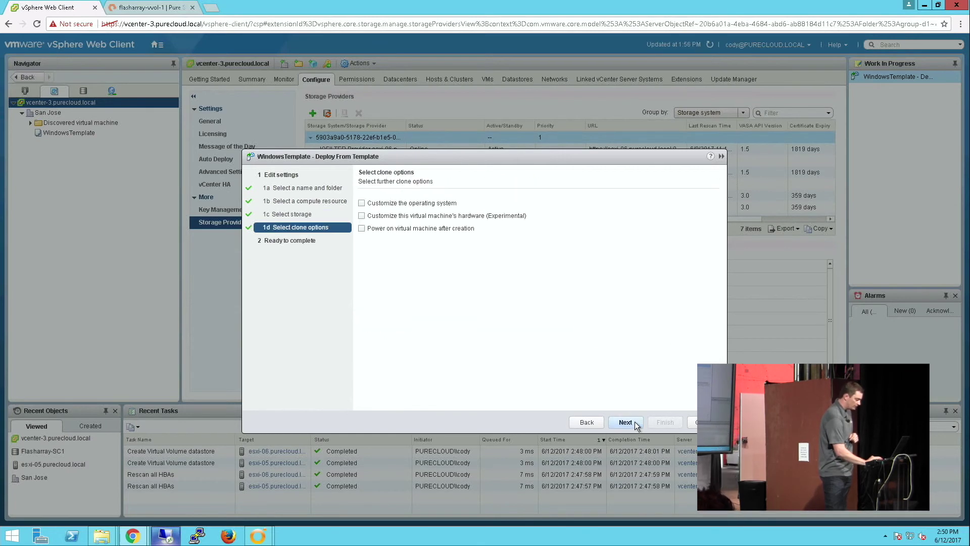
left_click(625, 422)
left_click(661, 422)
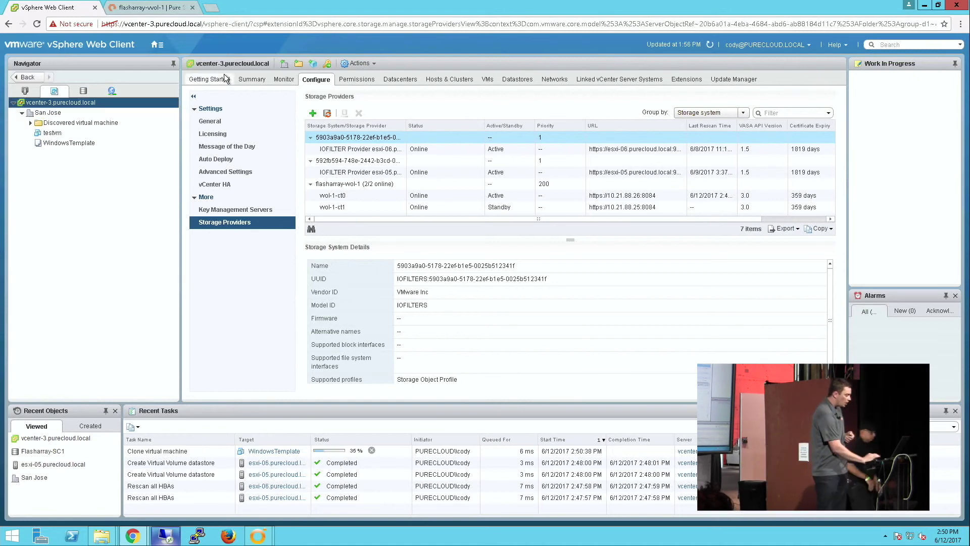
Step: On the FlashArray, check that volume group vvol_testvm_vg holds testvm's config and data volumes
left_click(123, 9)
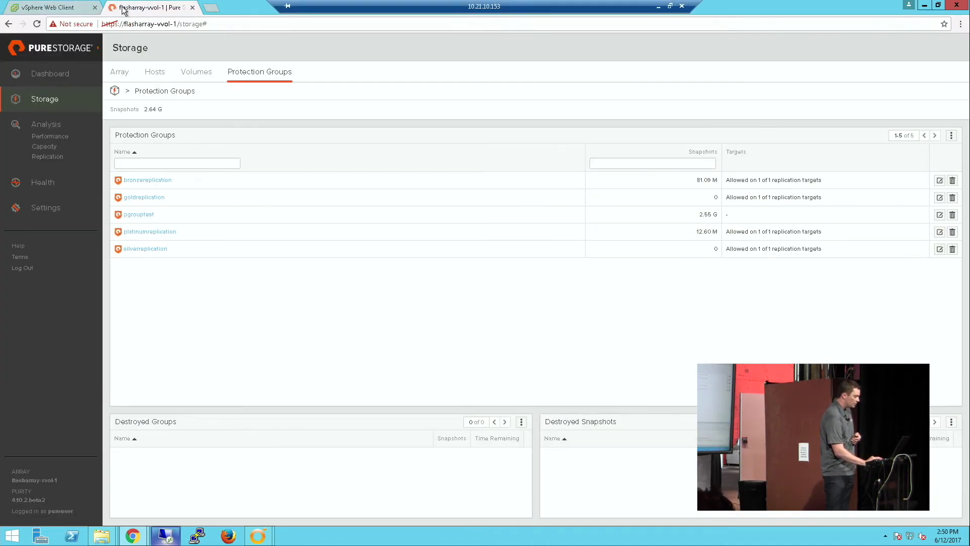
left_click(190, 76)
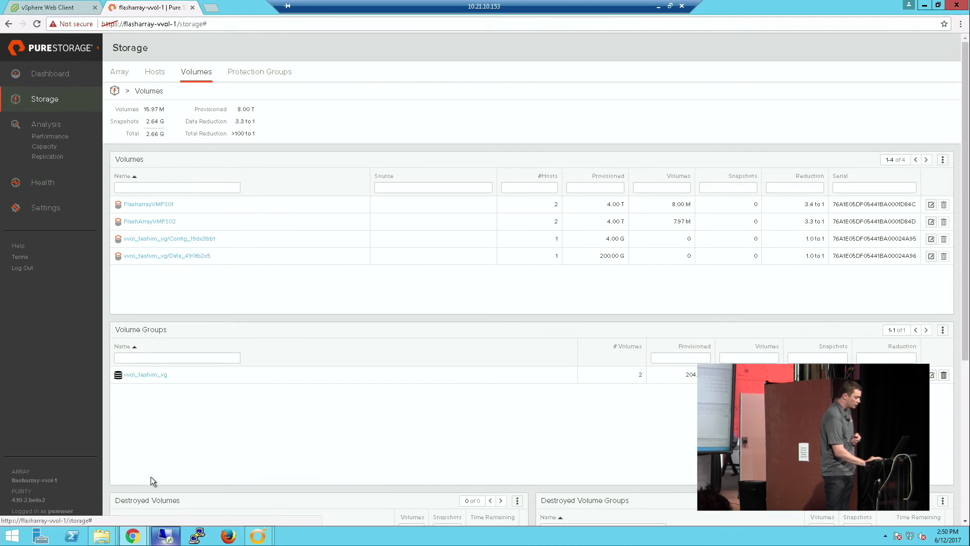
right_click(162, 375)
left_click(162, 374)
right_click(162, 374)
left_click(162, 374)
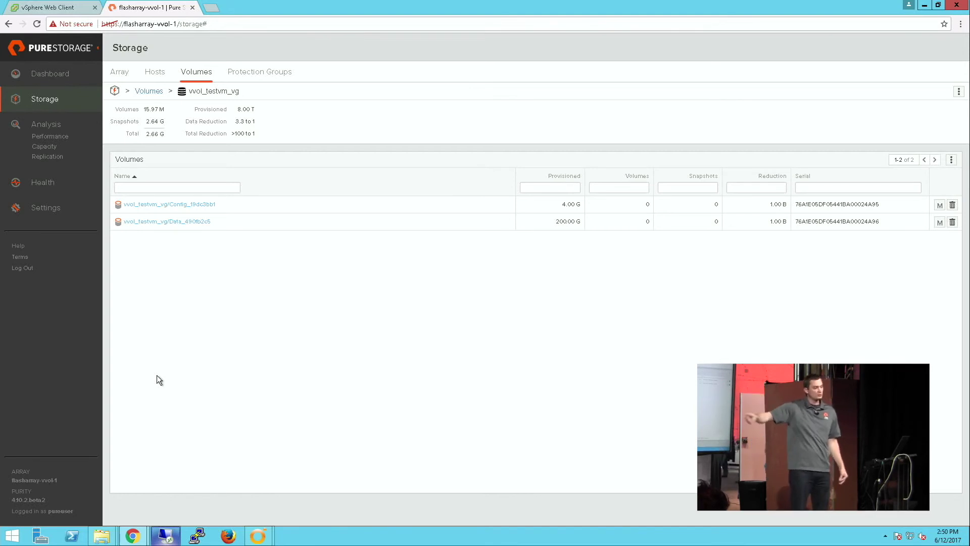
Step: Chart vvol_testvm_vg's performance under Analysis > Performance with the Volume Groups view
left_click(67, 129)
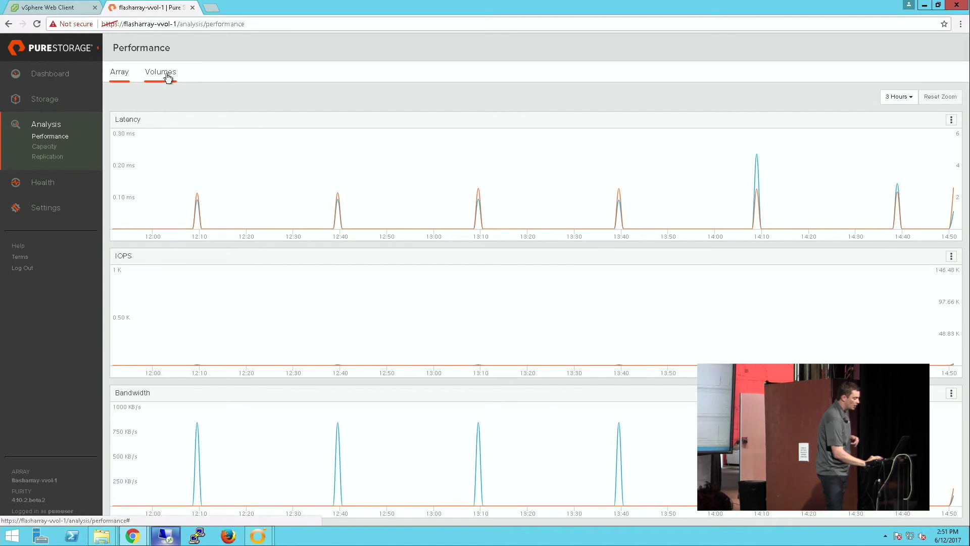
left_click(163, 74)
left_click(155, 96)
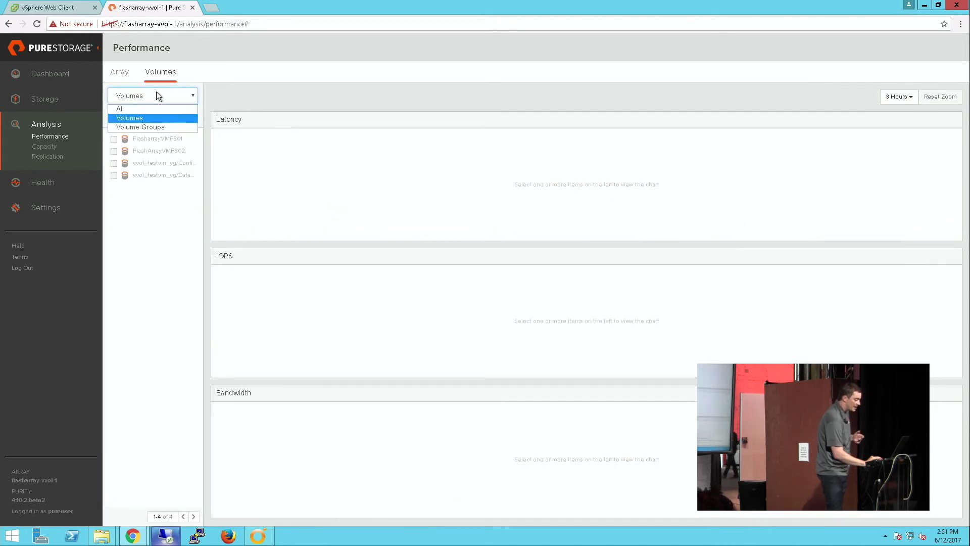
left_click(145, 131)
left_click(115, 141)
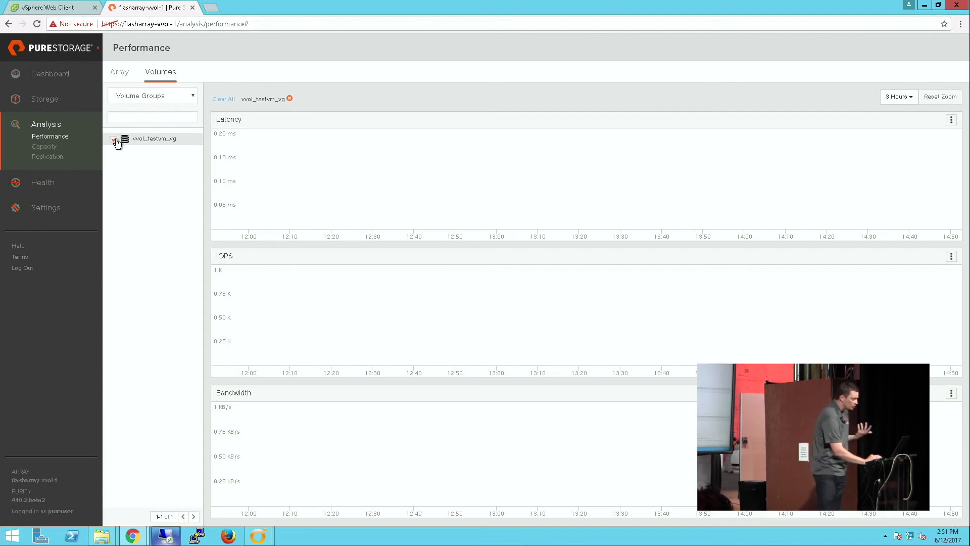
left_click(135, 95)
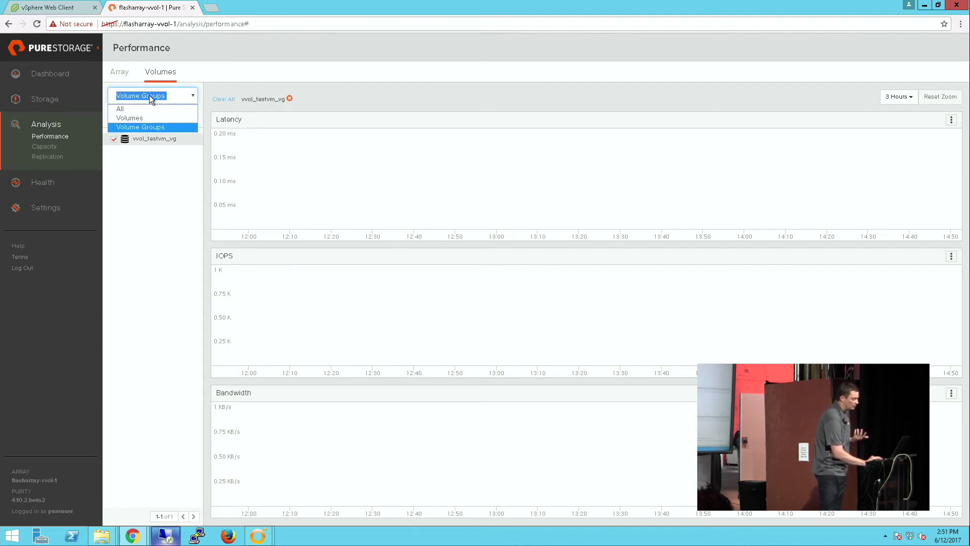
left_click(142, 117)
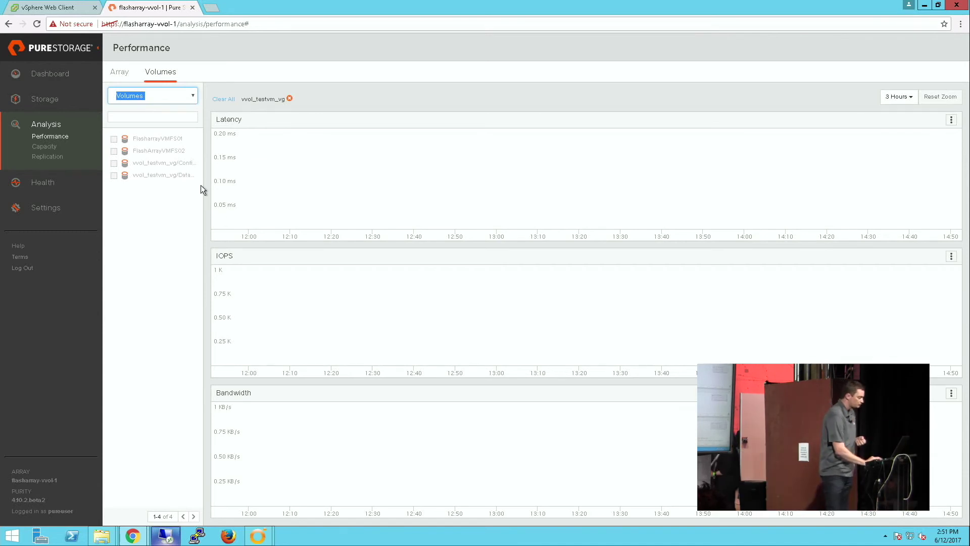
left_click(45, 9)
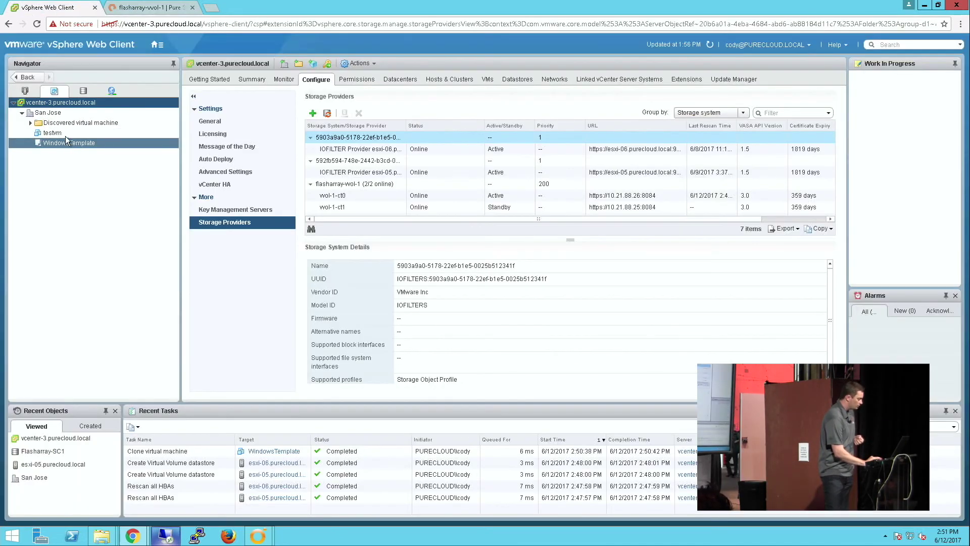
Step: Power on the testvm virtual machine
left_click(44, 132)
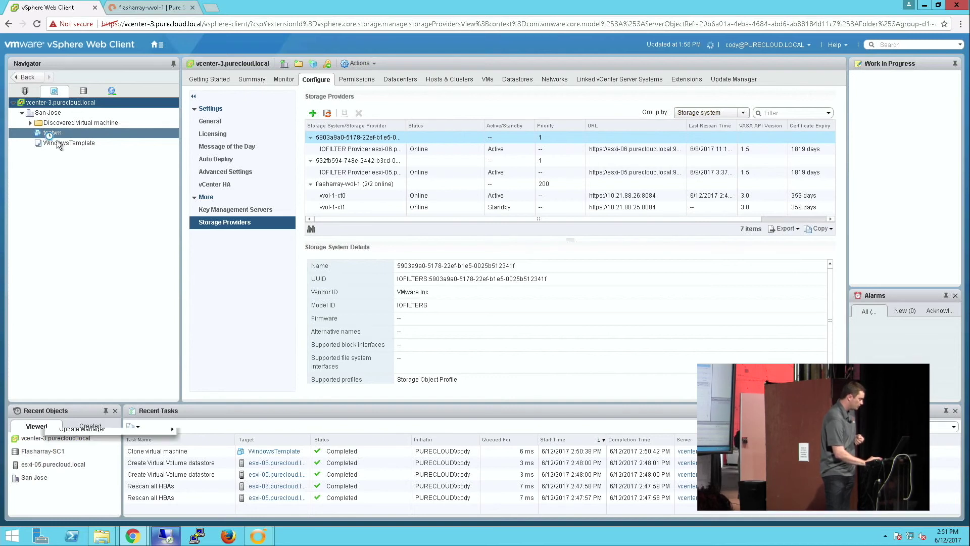
right_click(44, 132)
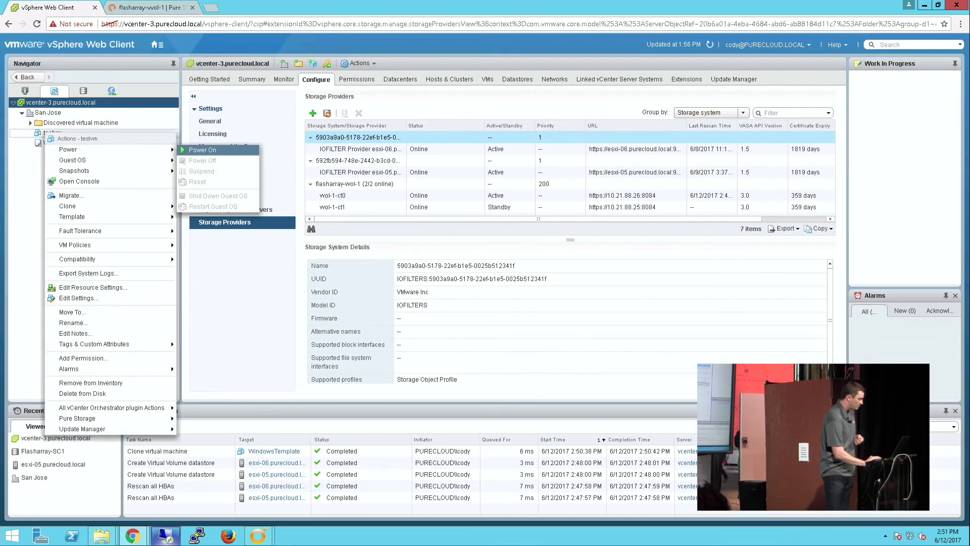
left_click(183, 150)
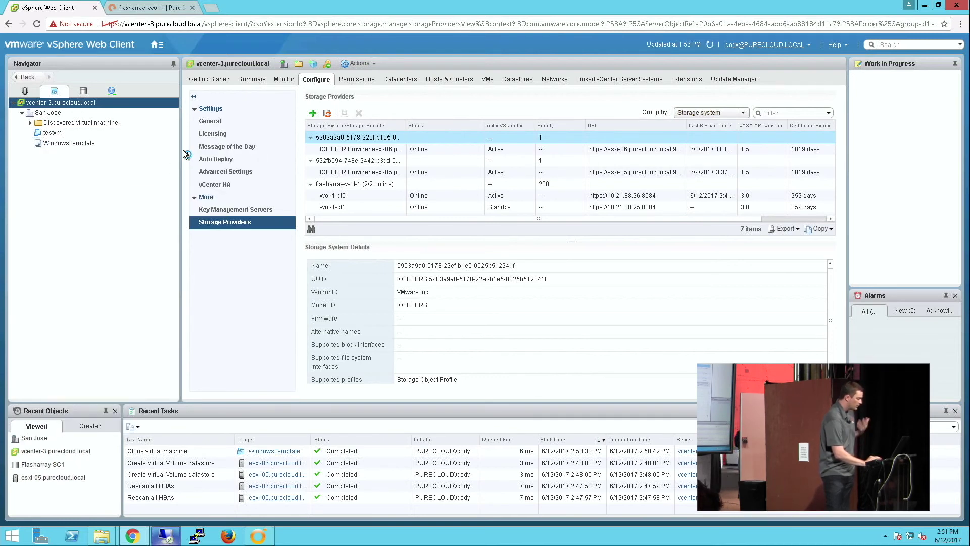
Step: Add a new 40 GB hard disk to testvm through Edit Settings
right_click(55, 135)
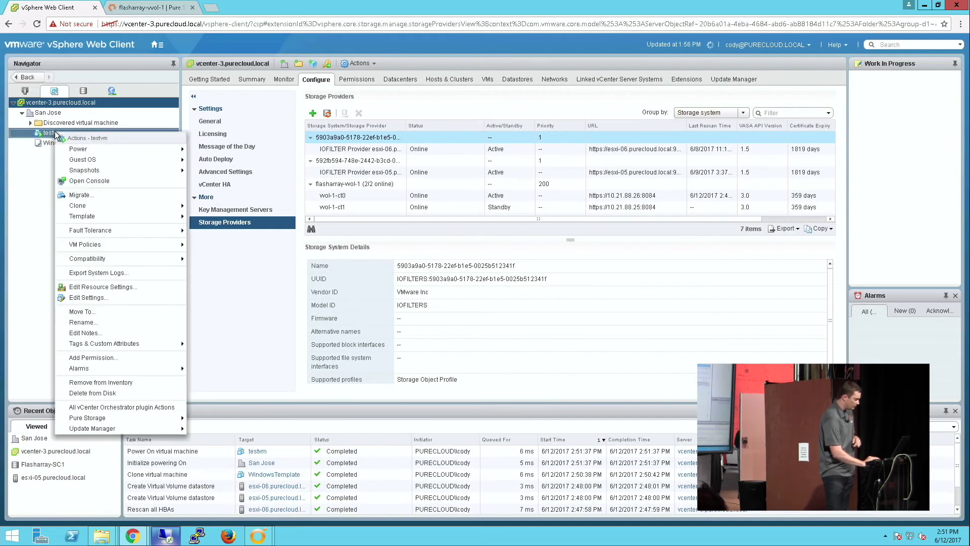
left_click(128, 298)
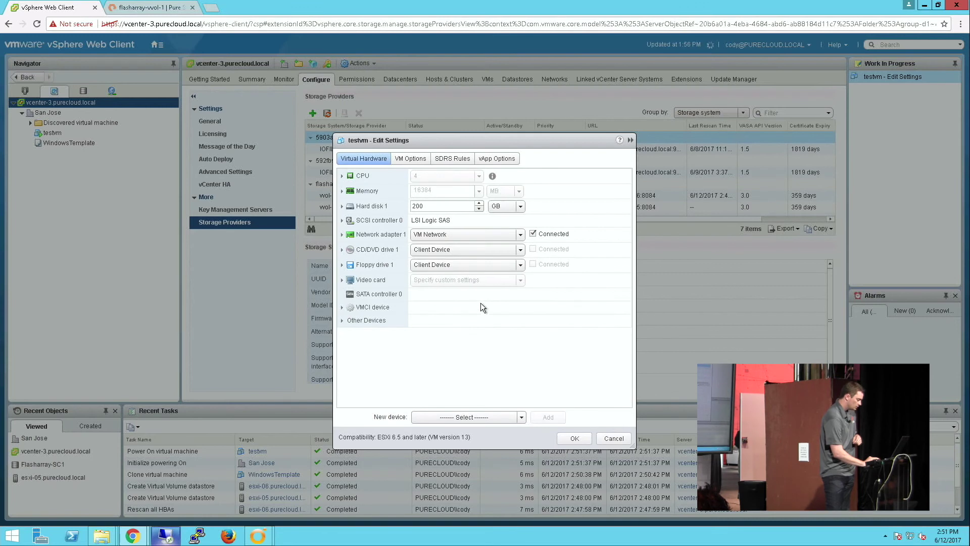
left_click(498, 419)
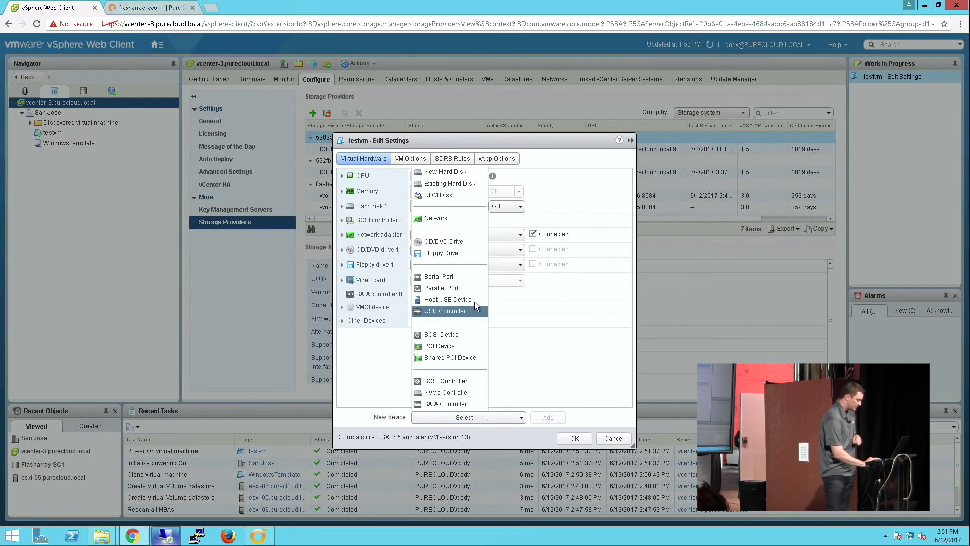
left_click(438, 175)
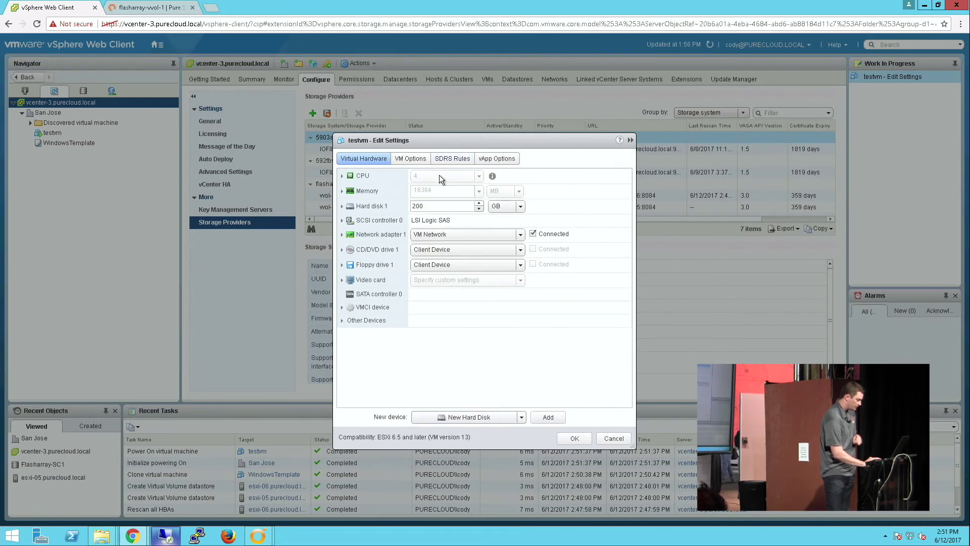
left_click(548, 418)
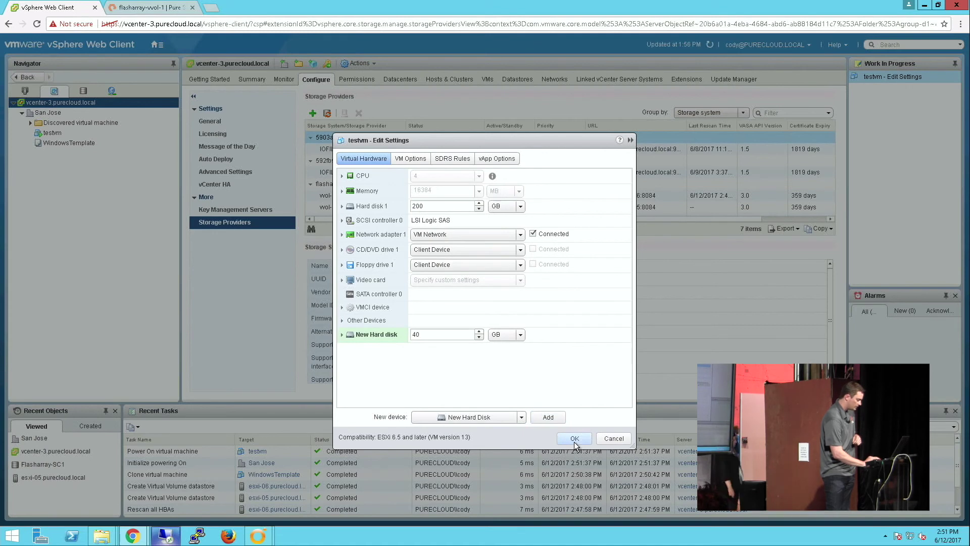
left_click(574, 439)
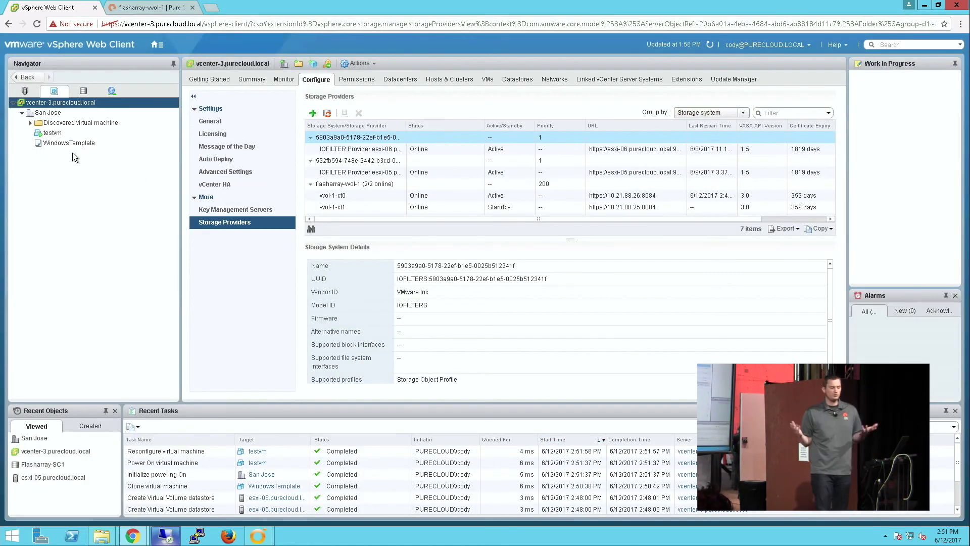
Step: Remove testvm's 40 GB Hard disk 2 and delete its files from the datastore
left_click(53, 135)
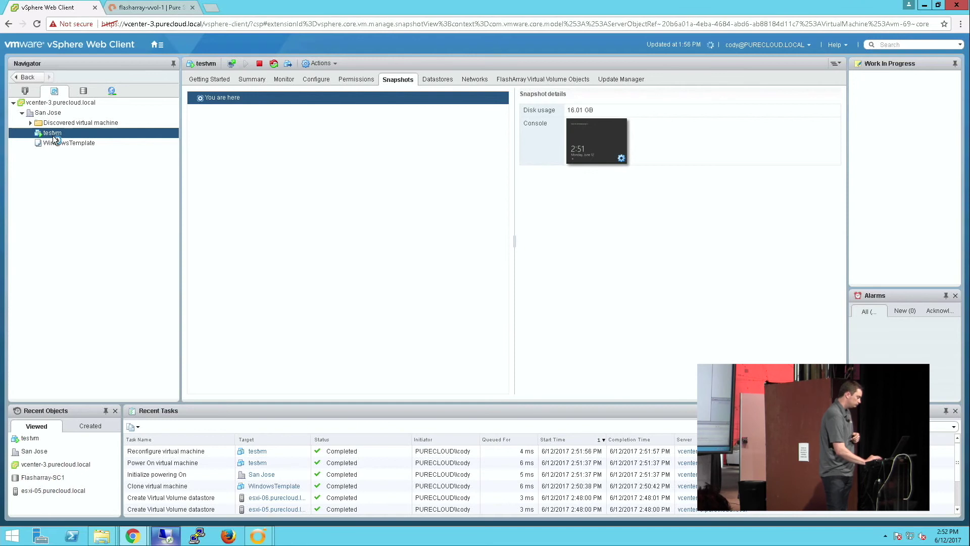
right_click(54, 138)
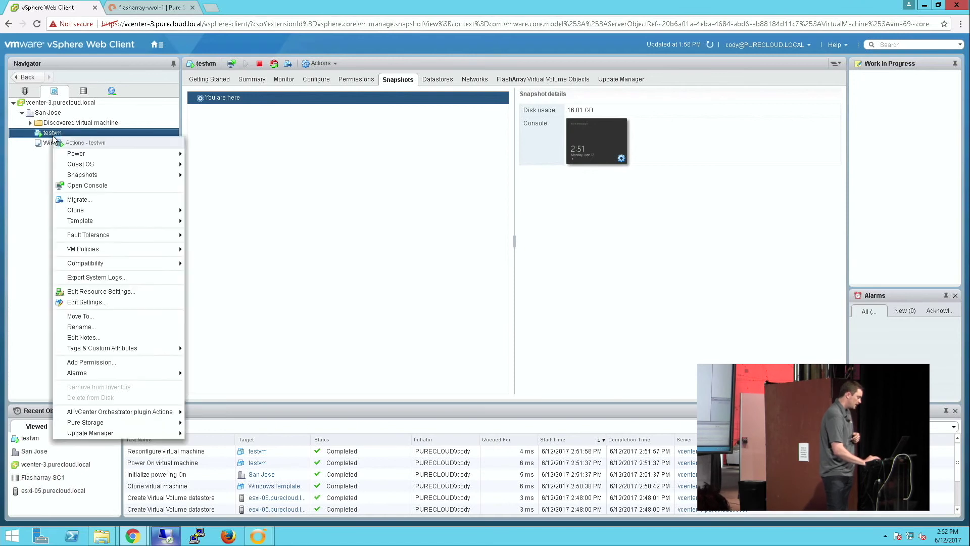
left_click(114, 303)
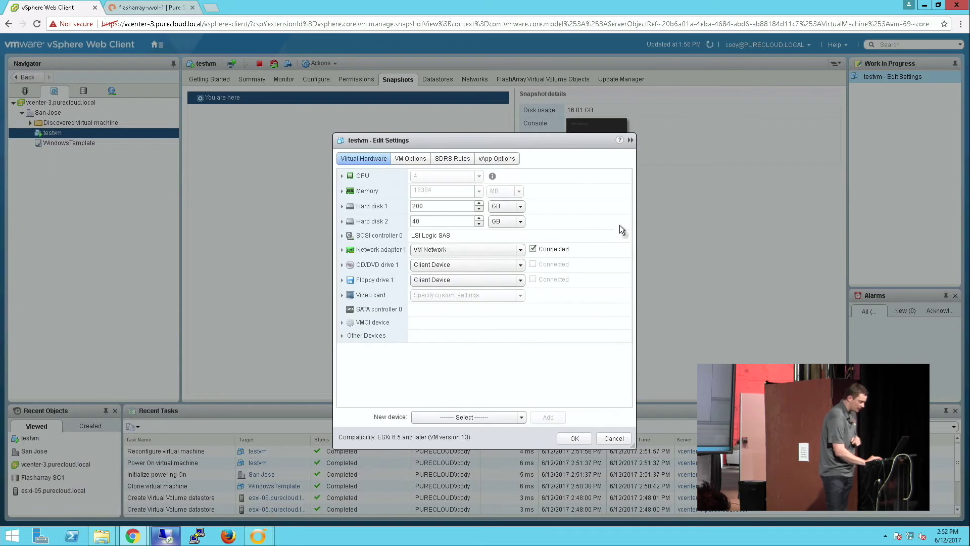
left_click(625, 221)
left_click(541, 222)
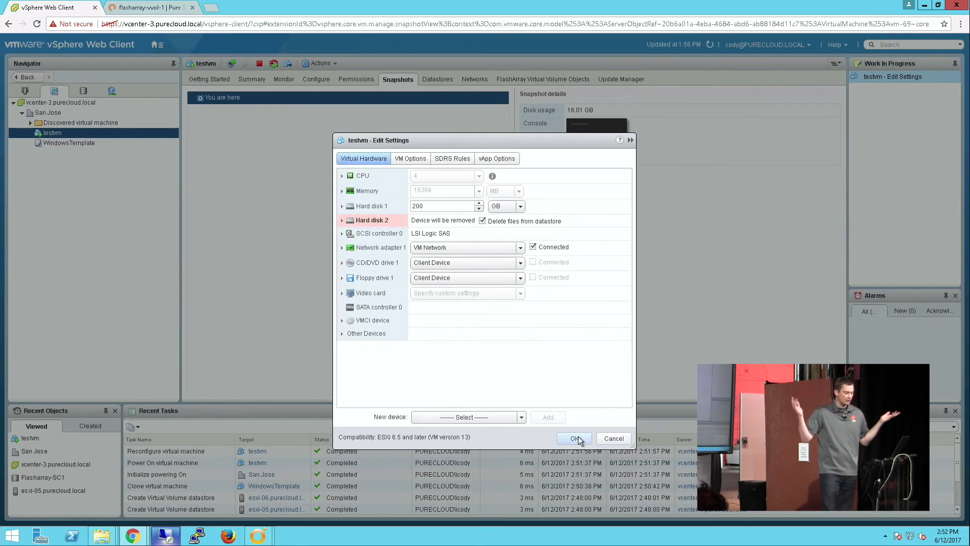
left_click(576, 438)
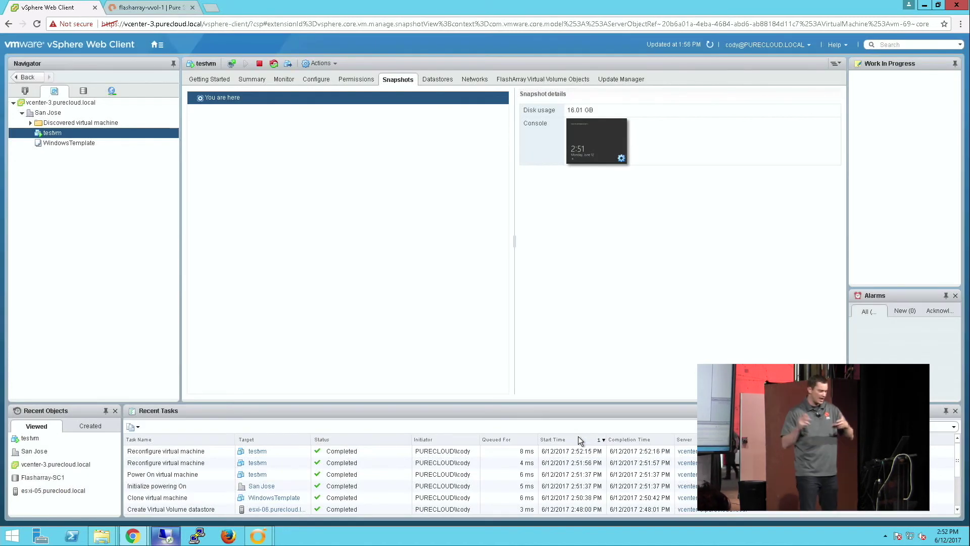
left_click(149, 7)
Step: Find testvm's data volume under Destroyed Volumes in the FlashArray Storage > Volumes list
left_click(71, 92)
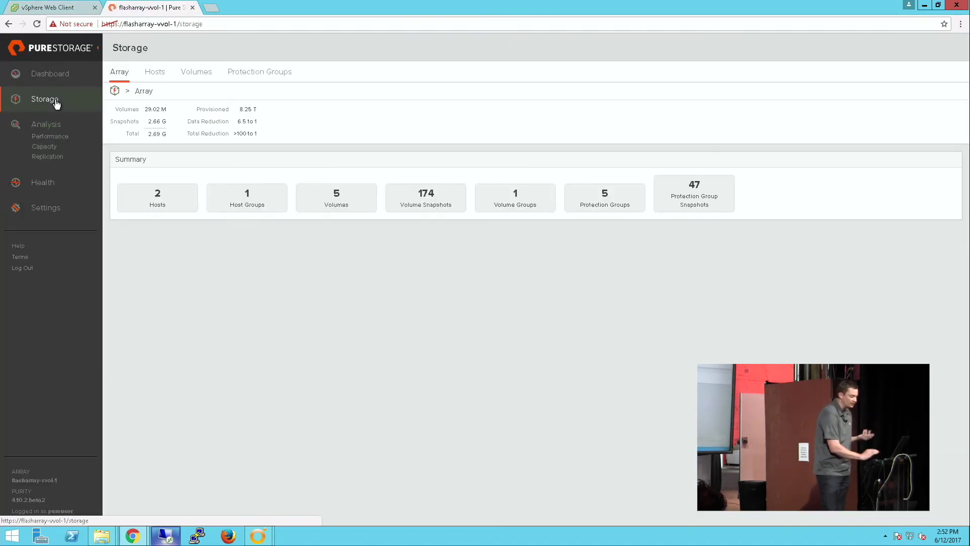
left_click(196, 72)
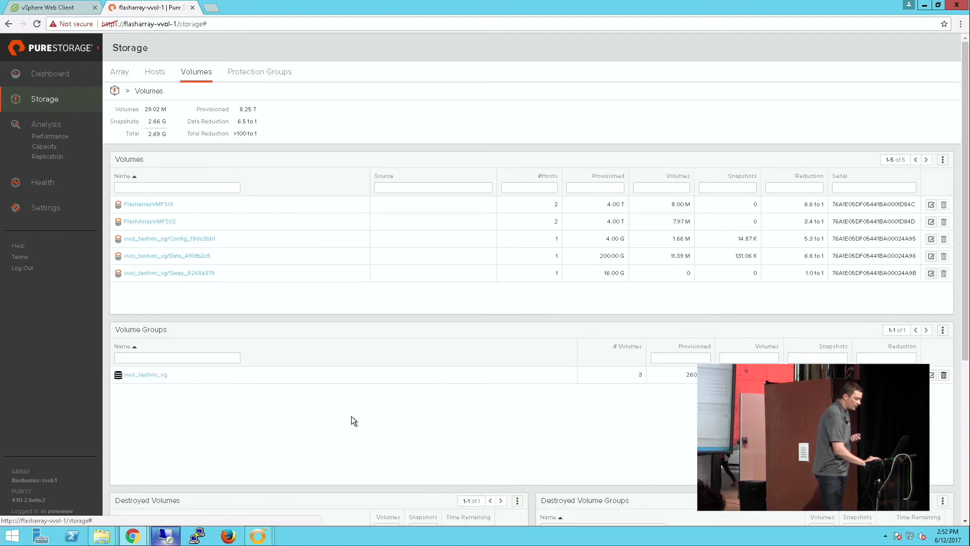
scroll(377, 435, "down", 5)
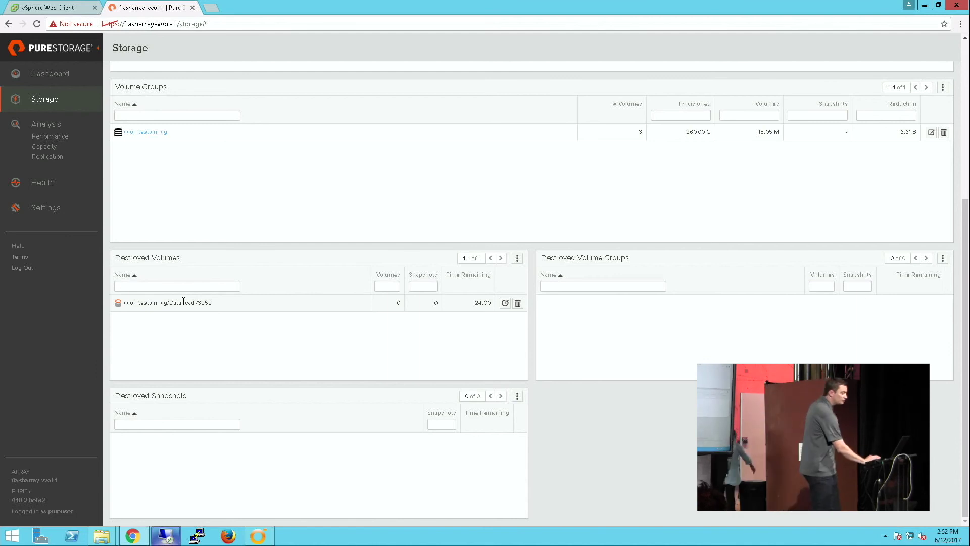
left_click(32, 7)
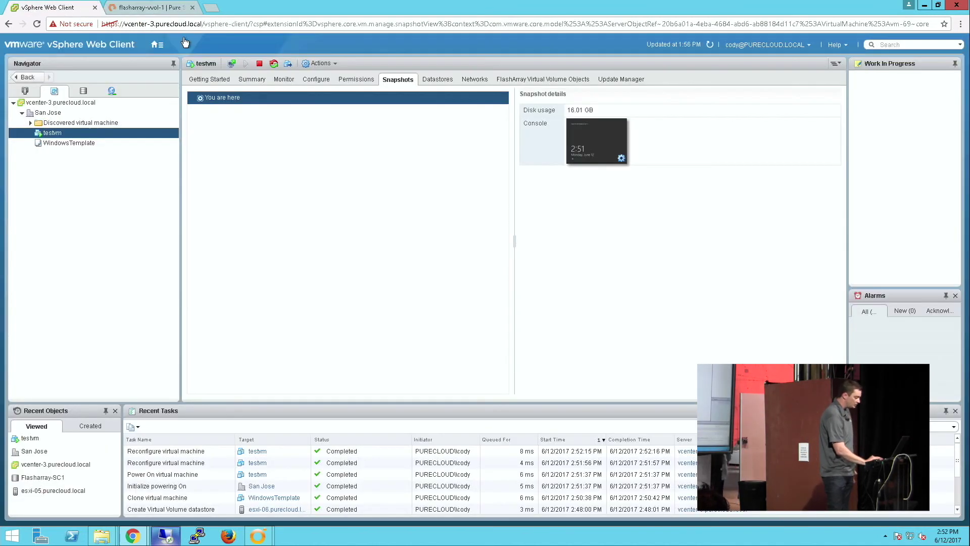
Step: Restore deleted disk vvol_testvm_vg/Data_cad73b52 to testvm as Hard disk 2, then begin Import Disk
left_click(157, 44)
left_click(415, 63)
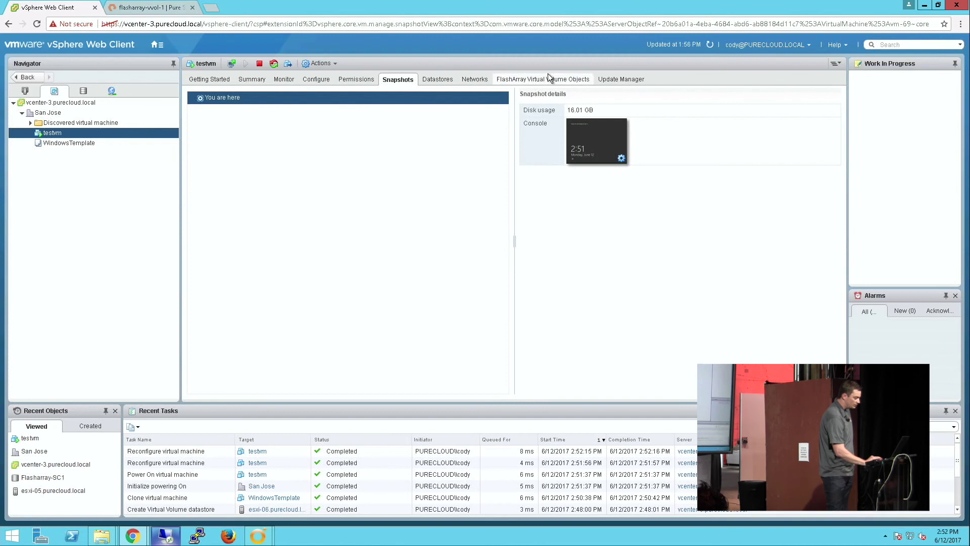
left_click(547, 75)
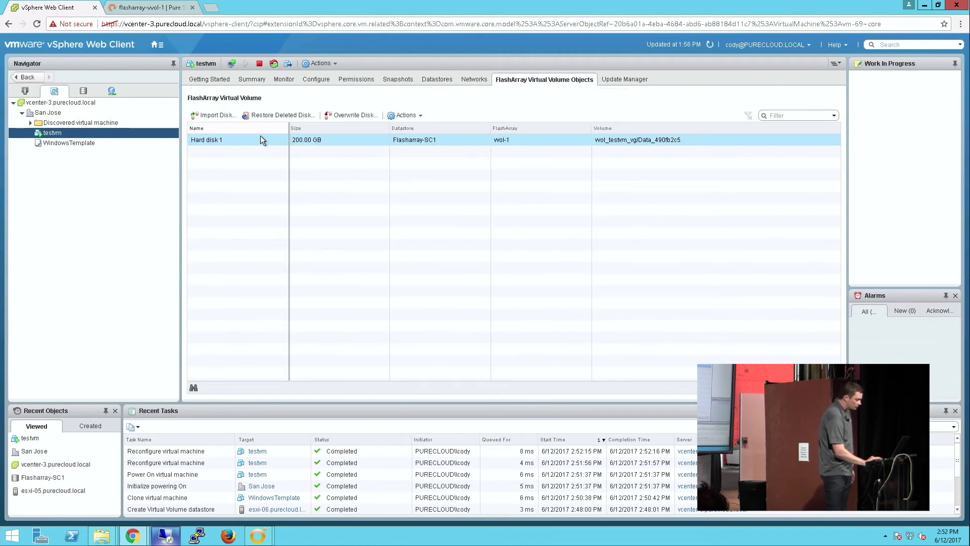
left_click(274, 116)
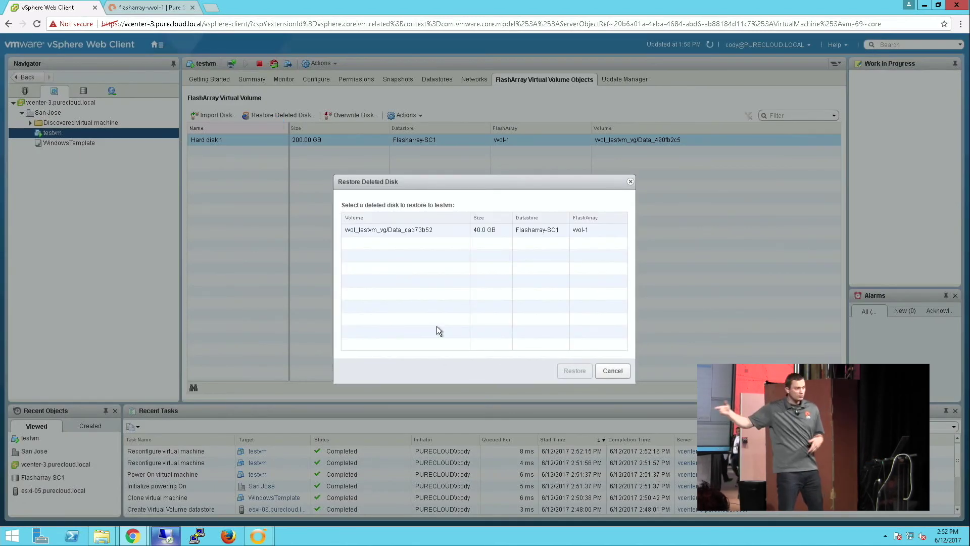
left_click(438, 230)
left_click(566, 374)
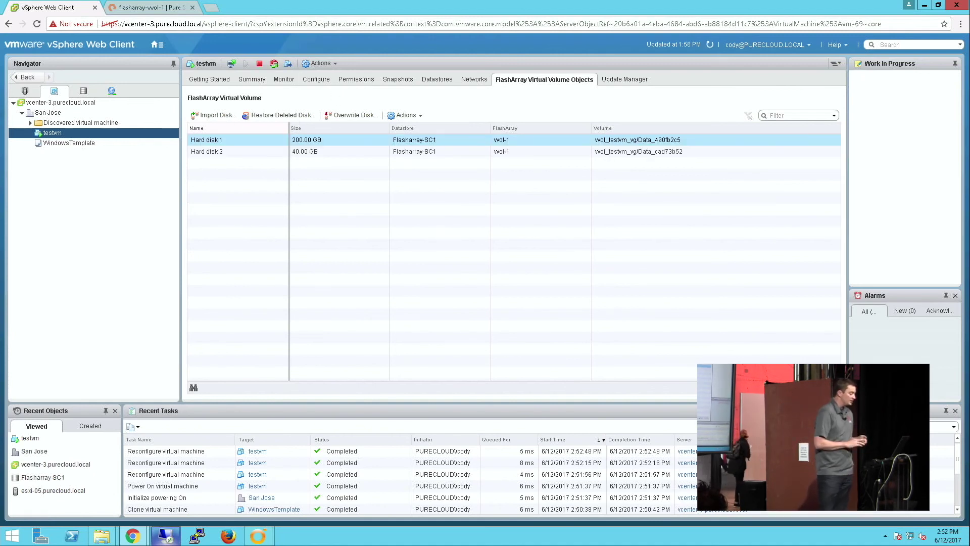
left_click(226, 116)
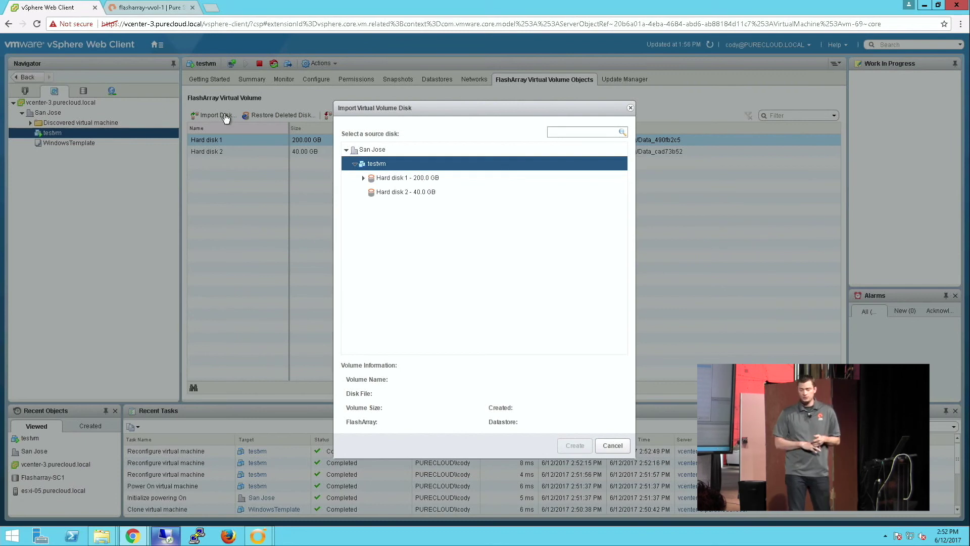